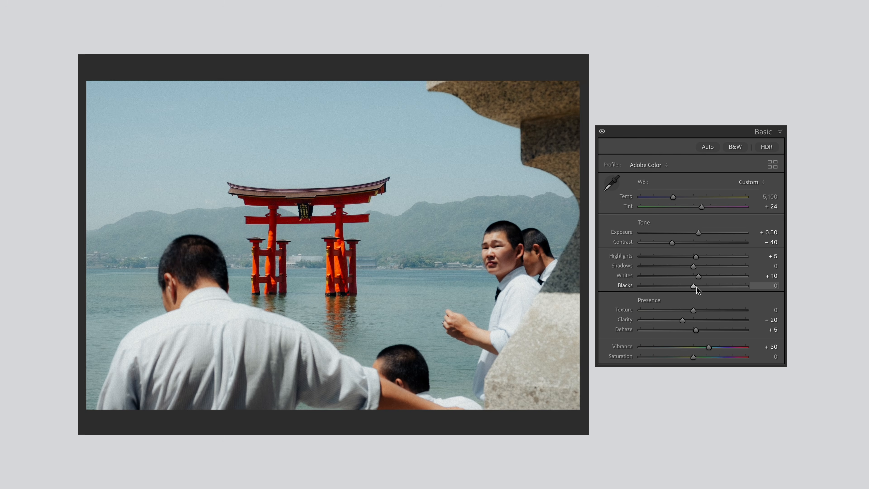
# Raise Blacks to about +46 on the torii gate photo and compare the Blacks and Shadows snapshots
pyautogui.moveTo(694, 289); pyautogui.dragTo(719, 289)
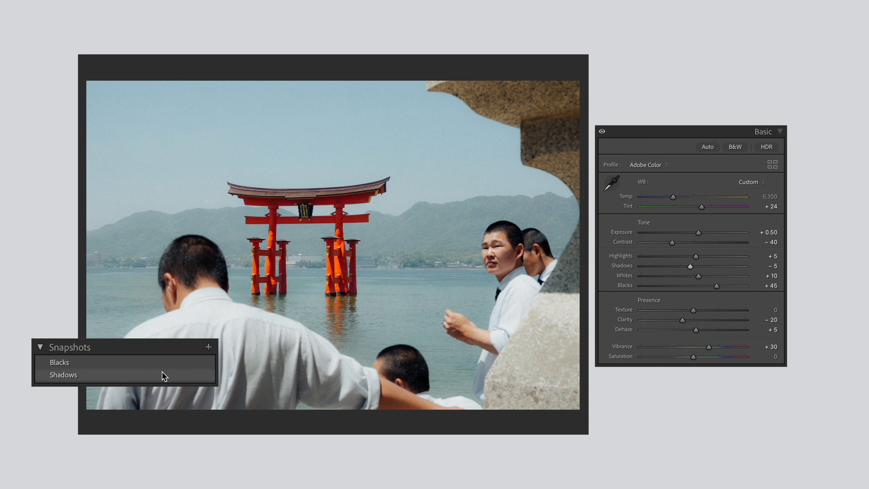
pyautogui.click(162, 373)
pyautogui.click(163, 364)
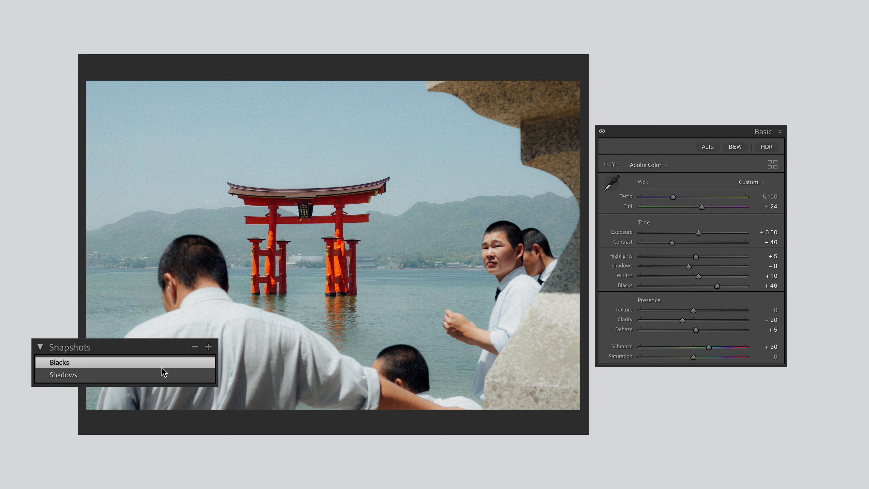
pyautogui.click(163, 374)
pyautogui.click(161, 363)
# Try a strong Blacks boost on the orange-sign street photo, reset it, and slightly lift the tone curve's black point instead
pyautogui.moveTo(673, 241); pyautogui.dragTo(720, 256)
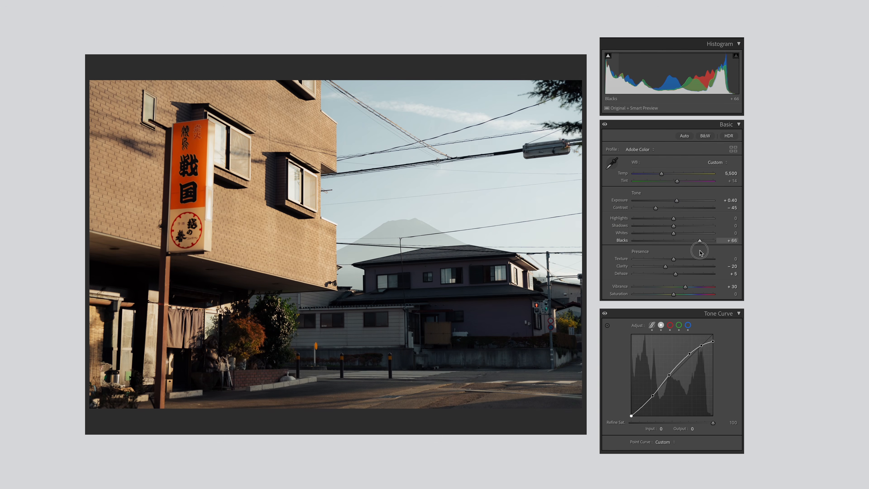
pyautogui.doubleClick(713, 240)
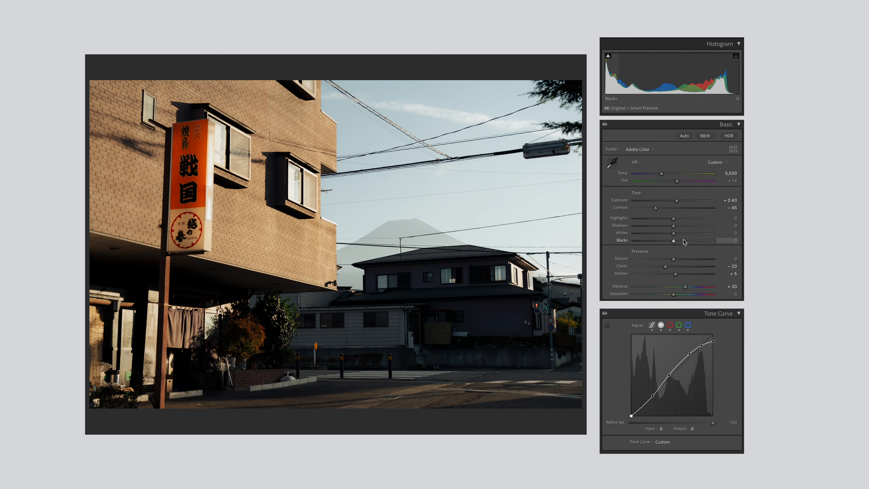
pyautogui.moveTo(631, 415); pyautogui.dragTo(614, 413)
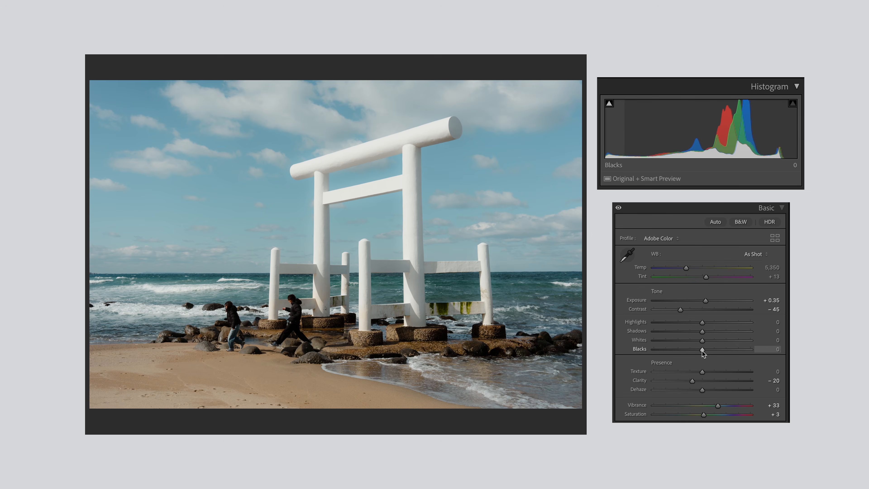
# On the white torii beach photo, try Blacks at +100, reset it to 0, and set Shadows to +100
pyautogui.moveTo(705, 350); pyautogui.dragTo(754, 364)
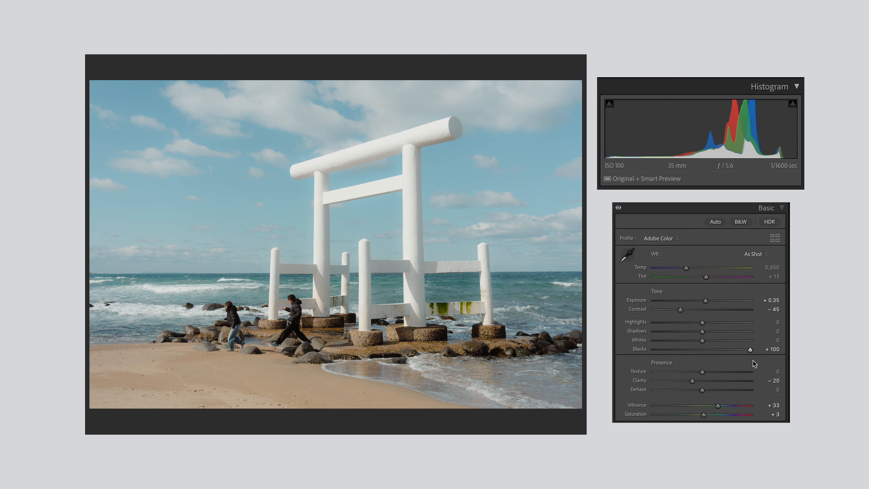
pyautogui.doubleClick(645, 350)
pyautogui.moveTo(702, 332); pyautogui.dragTo(754, 341)
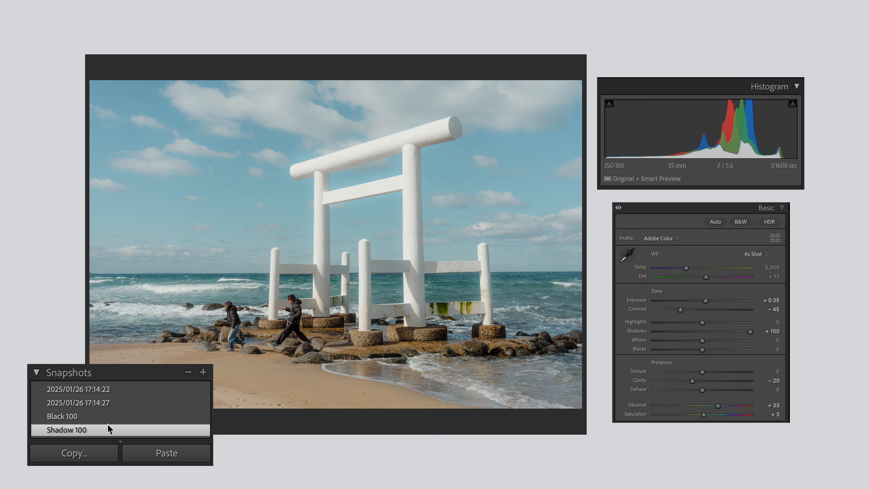
# Compare the beach photo's Black 100 and Shadow 100 snapshots
pyautogui.click(109, 416)
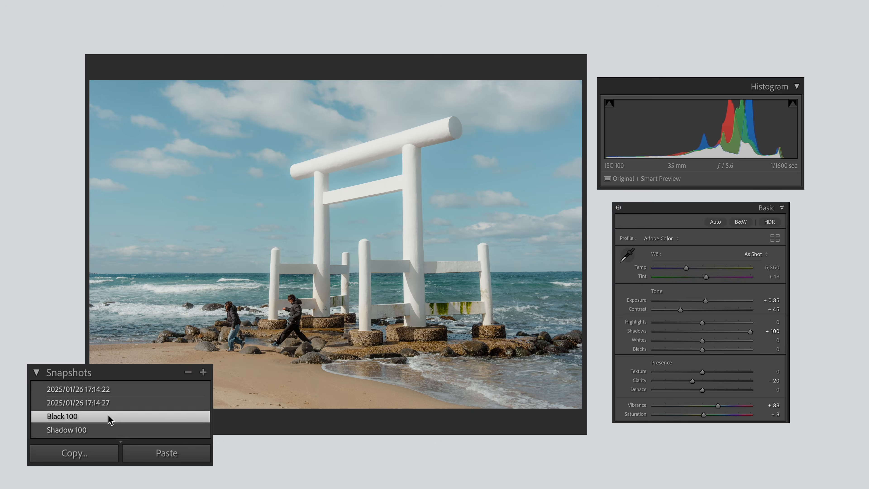
pyautogui.click(105, 429)
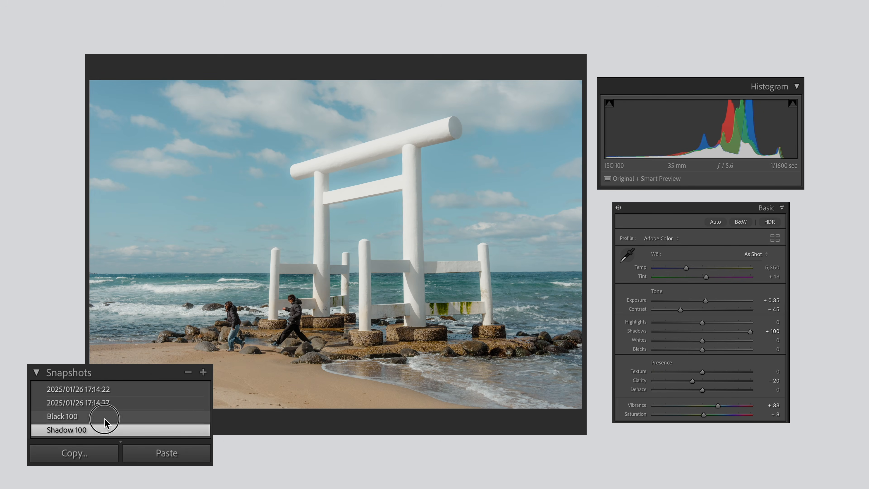
pyautogui.click(105, 418)
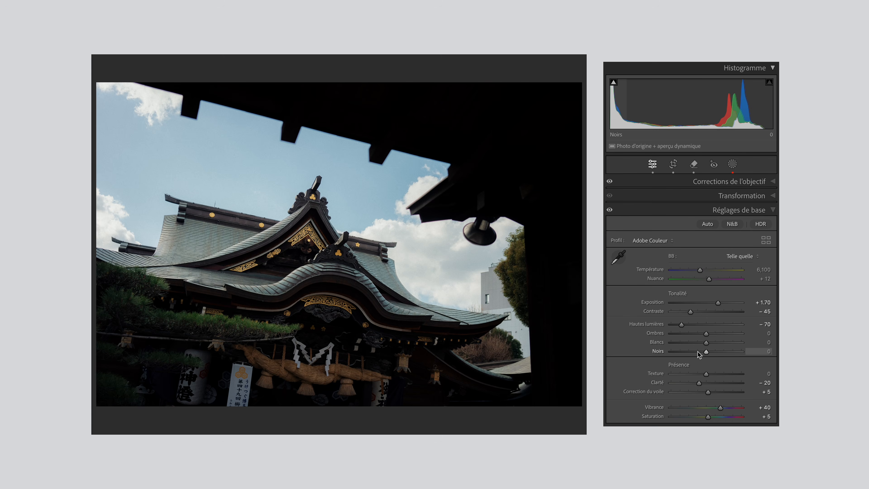
# On the dark temple photo, try Noirs at +80, and raise Ombres to about +59 with Noirs back at 0
pyautogui.moveTo(707, 353); pyautogui.dragTo(725, 354)
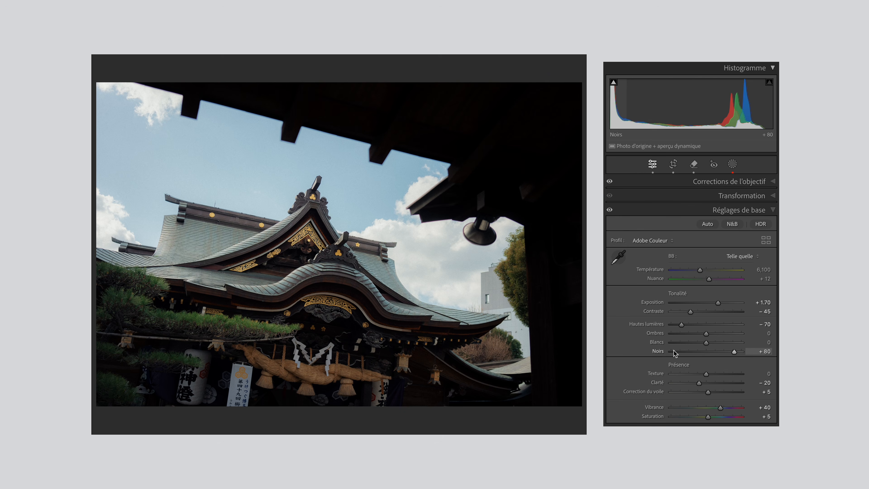
pyautogui.moveTo(713, 337); pyautogui.dragTo(731, 338)
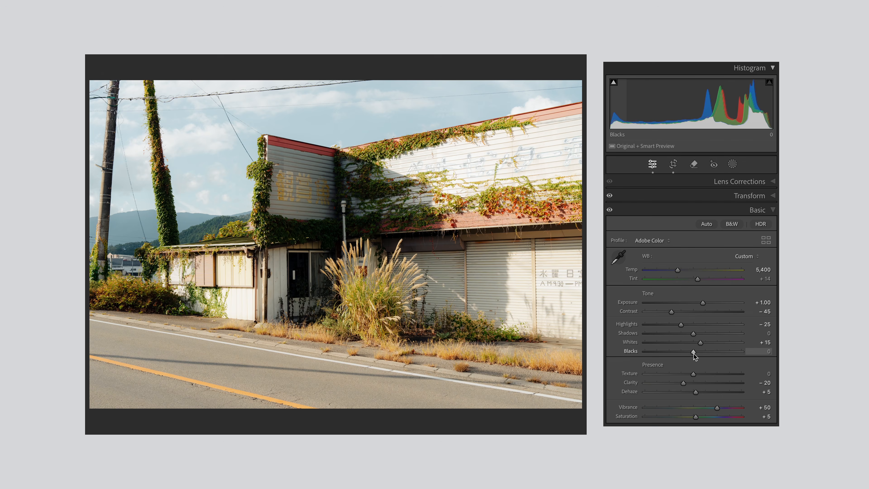
# On the overgrown building photo, try Blacks at +75, reset it to 0, and set Shadows to +65
pyautogui.moveTo(692, 352); pyautogui.dragTo(731, 358)
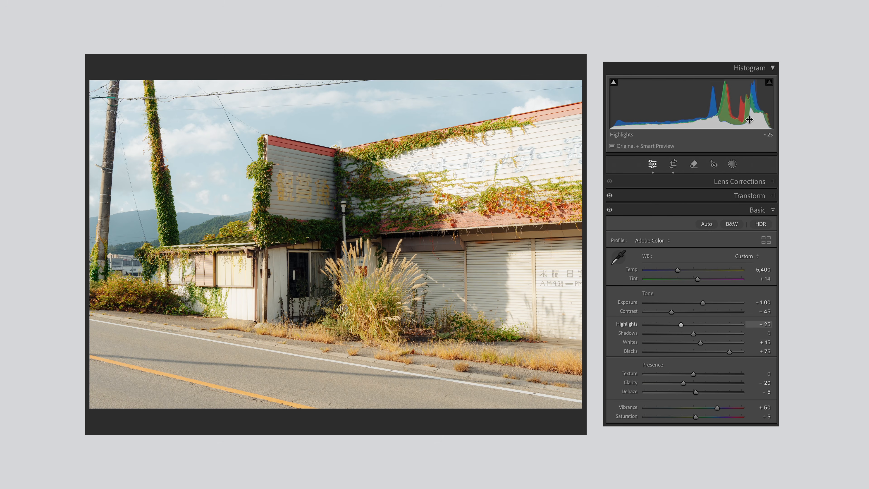
pyautogui.doubleClick(729, 351)
pyautogui.moveTo(695, 333); pyautogui.dragTo(726, 337)
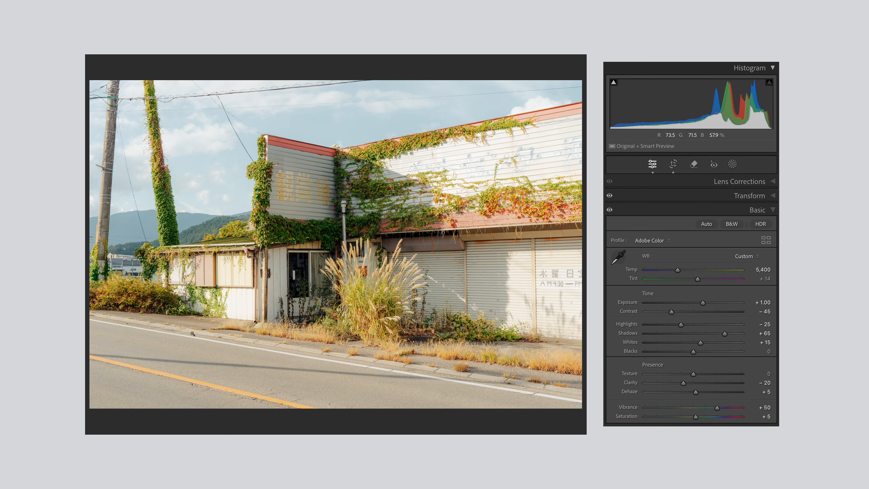
# Compare the Blacks +75 and Shadows +65 states in the overgrown building photo's edit history
pyautogui.click(113, 430)
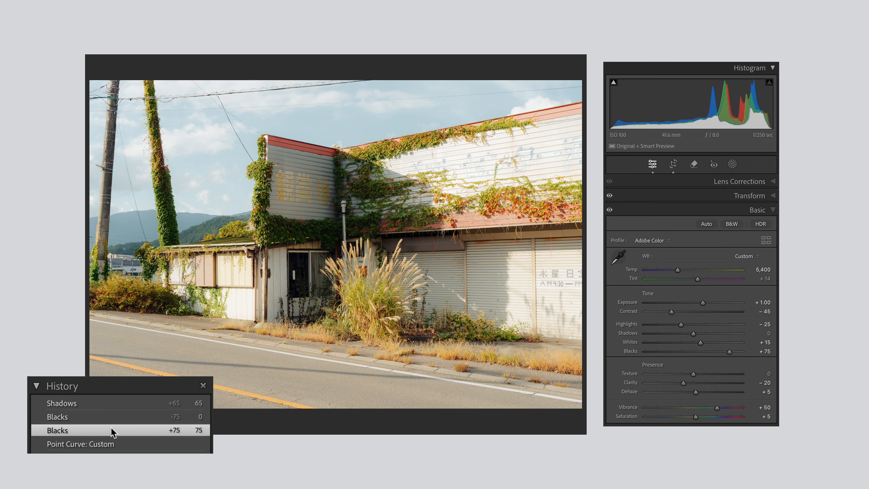
pyautogui.click(115, 405)
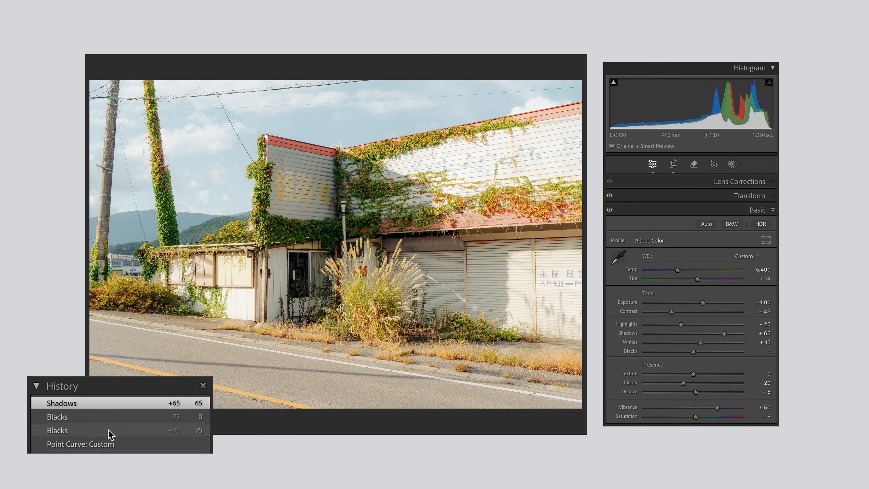
pyautogui.click(110, 431)
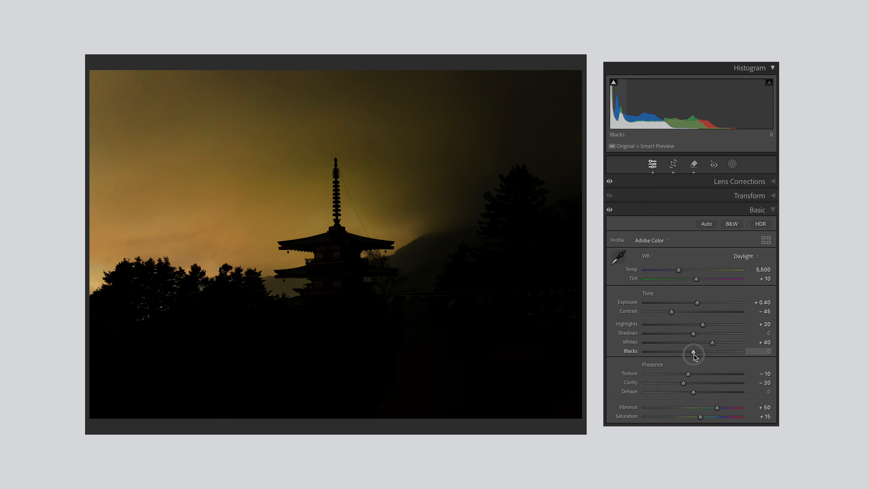
# On the dark pagoda photo, try Blacks at +100, reset it to 0, and set Shadows to +100
pyautogui.moveTo(693, 354); pyautogui.dragTo(759, 362)
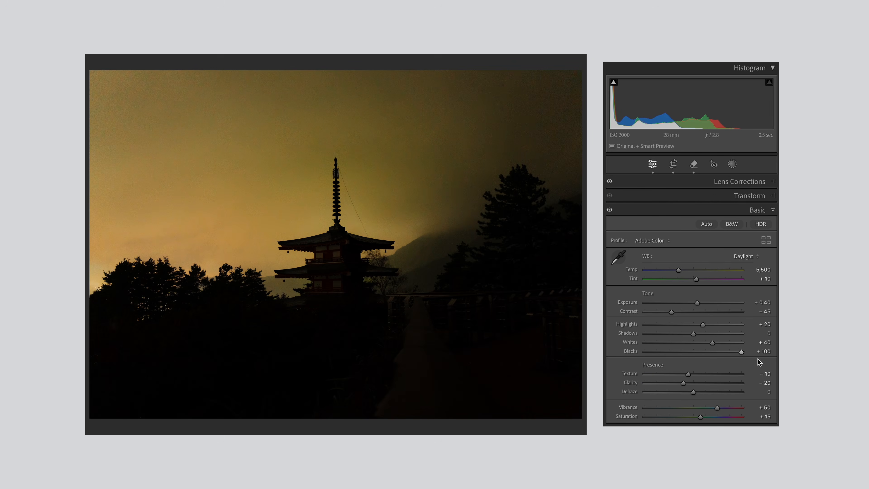
pyautogui.doubleClick(630, 352)
pyautogui.moveTo(694, 337); pyautogui.dragTo(759, 344)
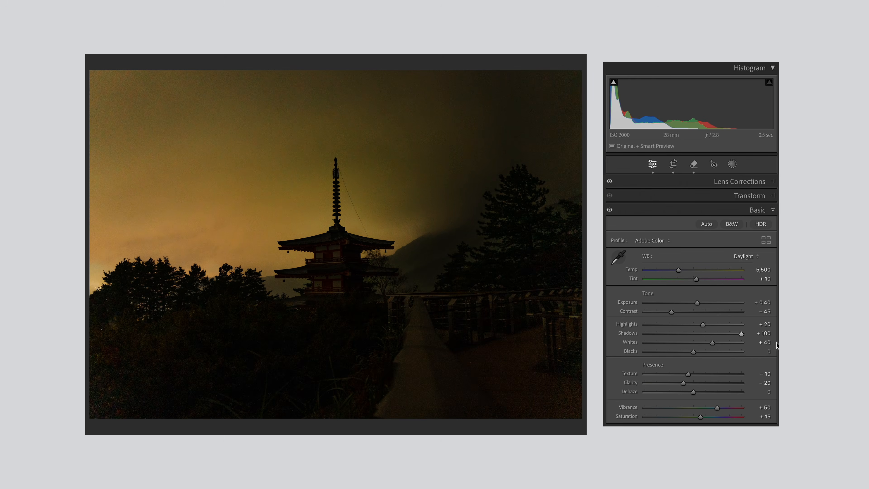
# Inspect the noise in the pagoda photo's dark foreground trees and walkway up close
pyautogui.moveTo(125, 370); pyautogui.dragTo(196, 325)
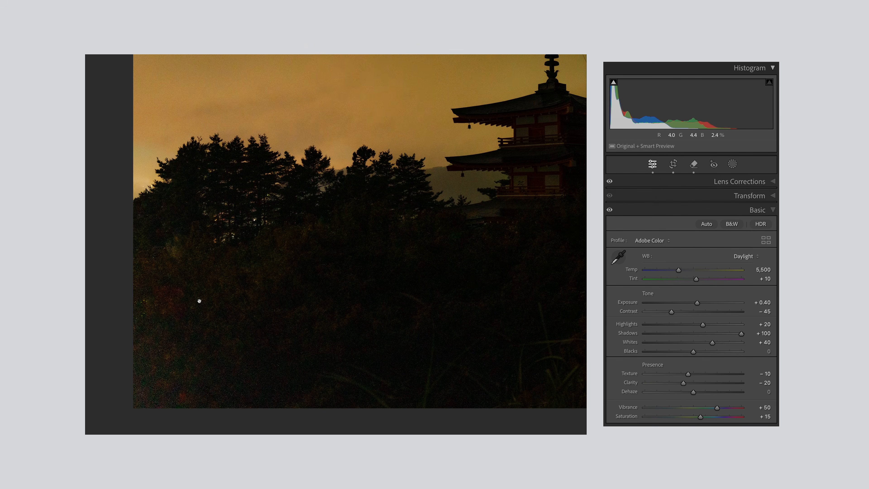
pyautogui.moveTo(291, 324); pyautogui.dragTo(452, 341)
pyautogui.moveTo(494, 301); pyautogui.dragTo(497, 207)
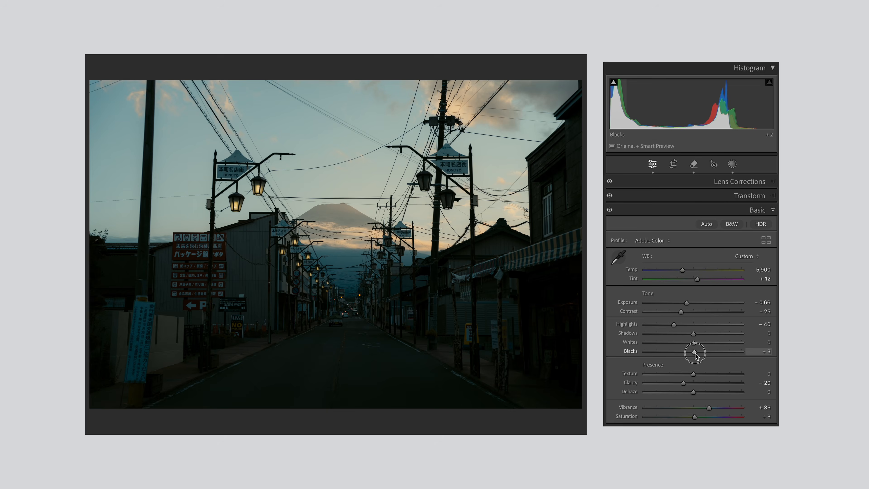
# On the lamp-lined street photo, try Blacks at +100, reset it to 0, and set Shadows to +100
pyautogui.moveTo(693, 352); pyautogui.dragTo(749, 358)
pyautogui.doubleClick(741, 352)
pyautogui.moveTo(693, 334); pyautogui.dragTo(746, 347)
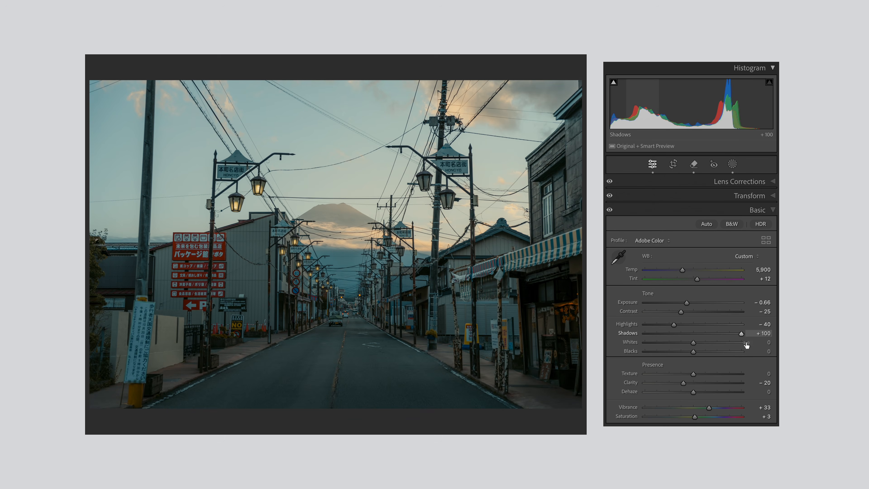
# Alternate between the Black and Shadow snapshots of the lamp-lined street photo to compare them
pyautogui.click(125, 423)
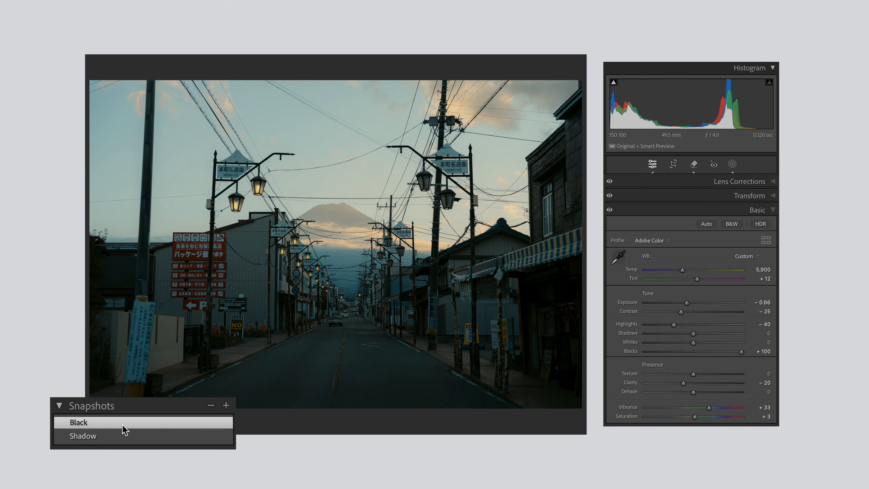
pyautogui.click(120, 438)
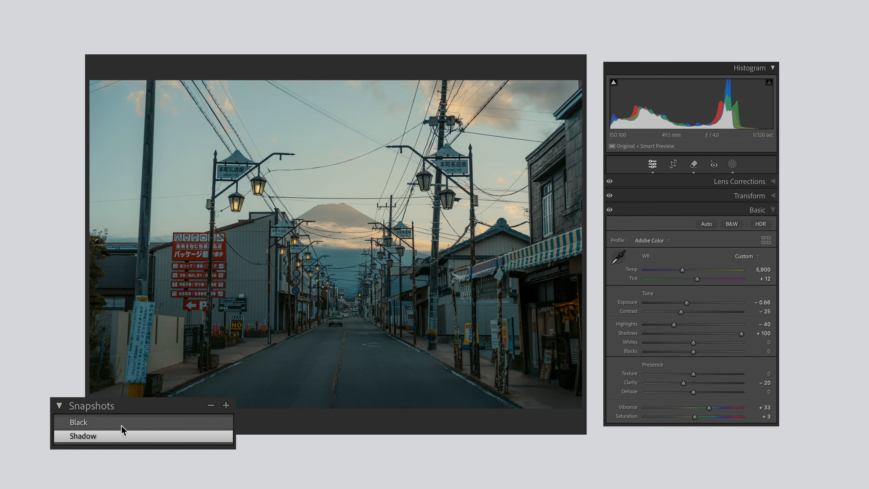
pyautogui.click(122, 424)
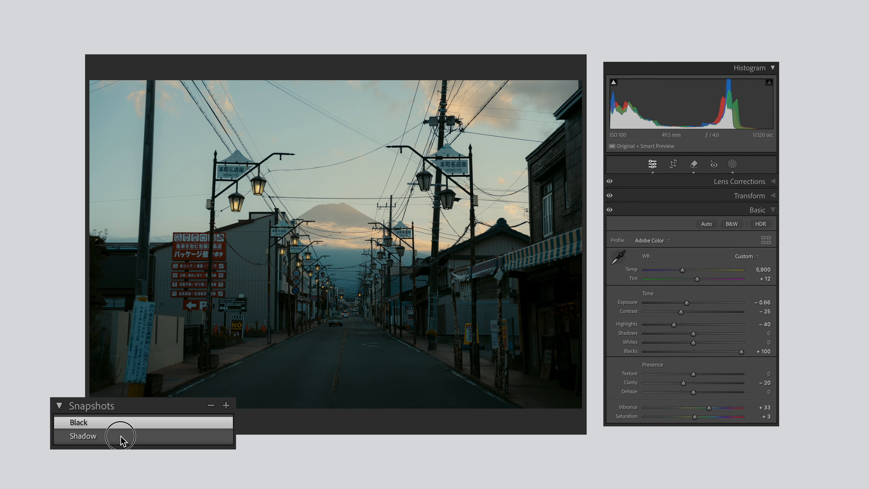
pyautogui.click(123, 438)
pyautogui.click(121, 424)
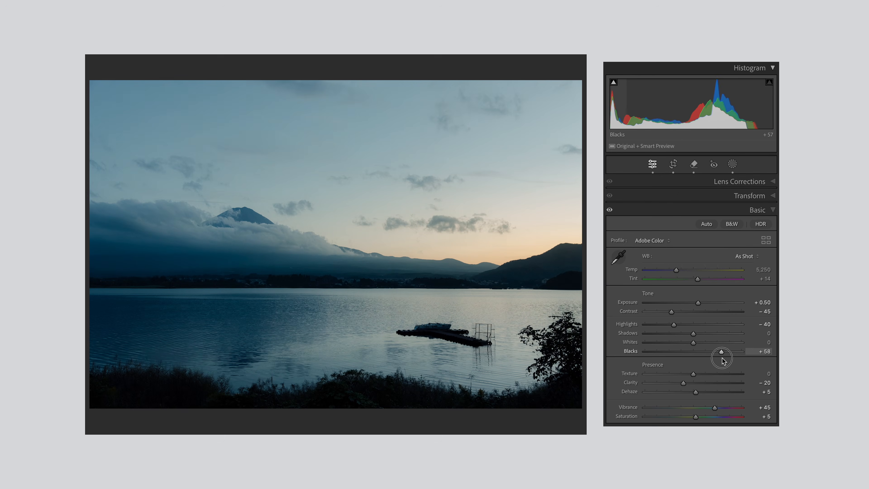
# Lower Blacks to −25 on the lake photo and compare the Shadow - Black and Black + Shadow snapshots
pyautogui.moveTo(723, 361); pyautogui.dragTo(680, 359)
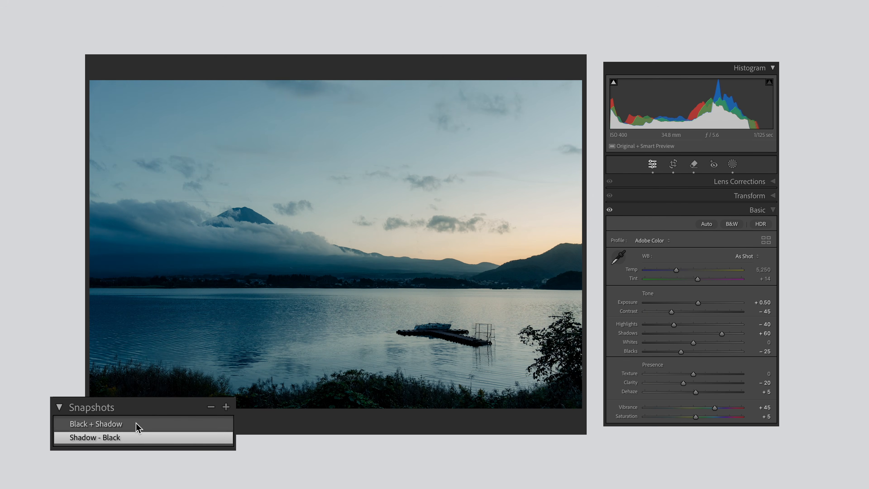
pyautogui.click(136, 427)
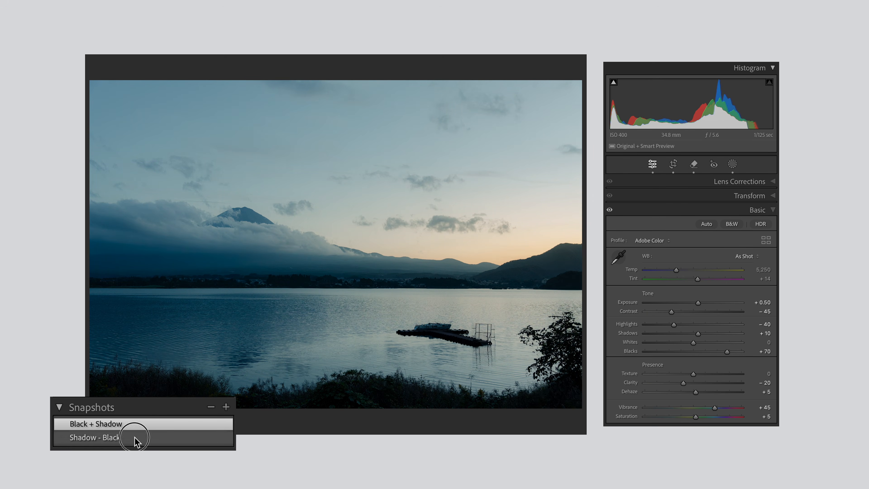
pyautogui.click(136, 439)
pyautogui.click(135, 427)
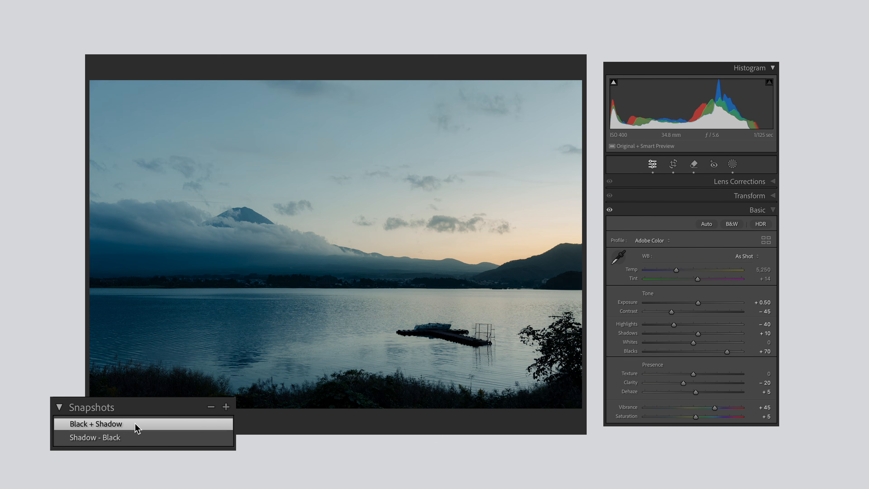
pyautogui.click(136, 441)
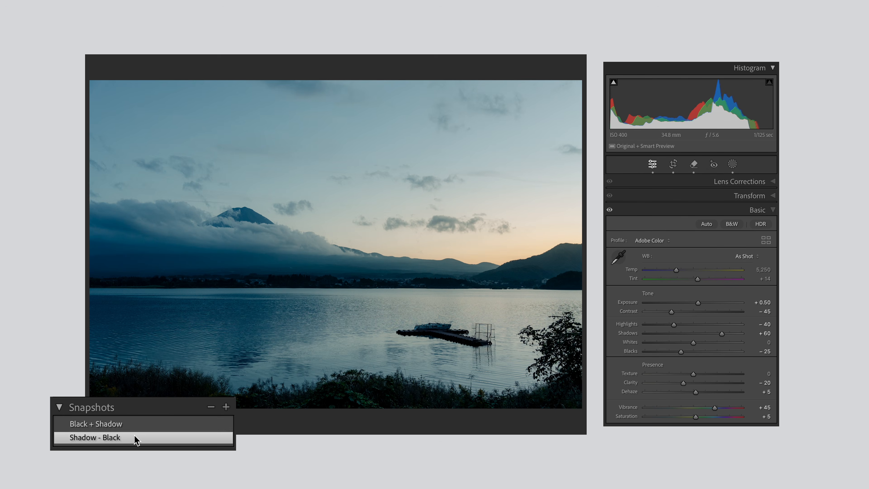
pyautogui.click(135, 427)
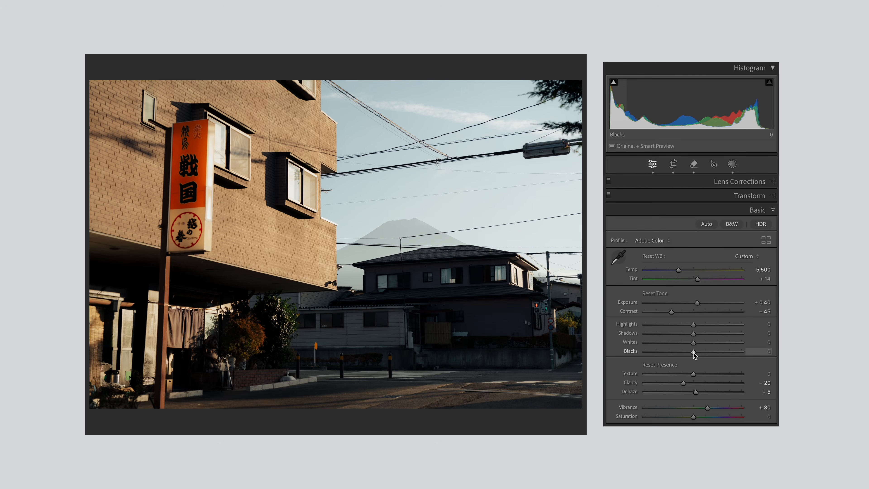
# Raise Blacks to +70 on the orange-sign street photo, and undo and redo the change to compare it
pyautogui.moveTo(696, 356); pyautogui.dragTo(727, 362)
pyautogui.press('super+z')
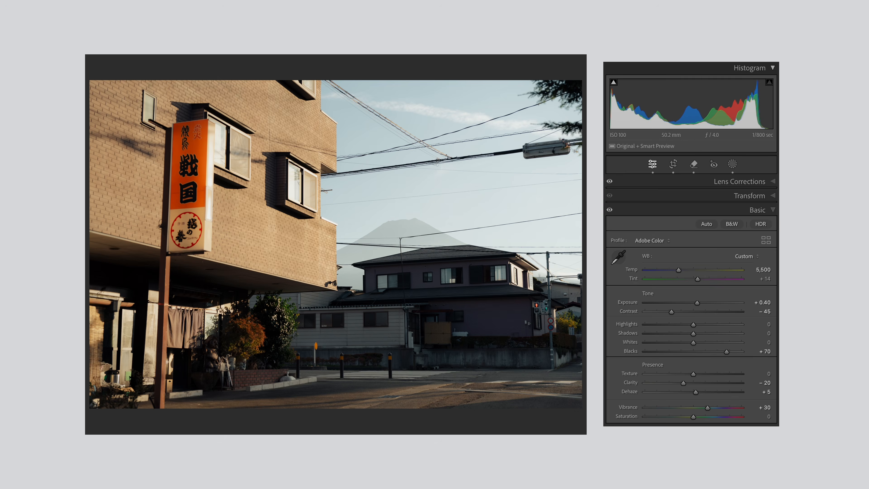
pyautogui.press('super+shift+z')
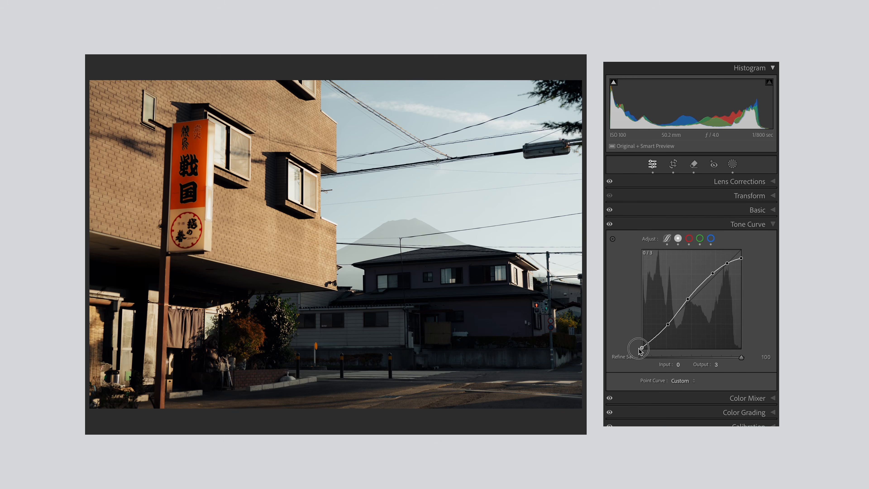
# Preview the shadow clipping while raising Blacks to +100 on the orange-sign street photo, and readjust the dark tones
pyautogui.moveTo(641, 348); pyautogui.dragTo(640, 349)
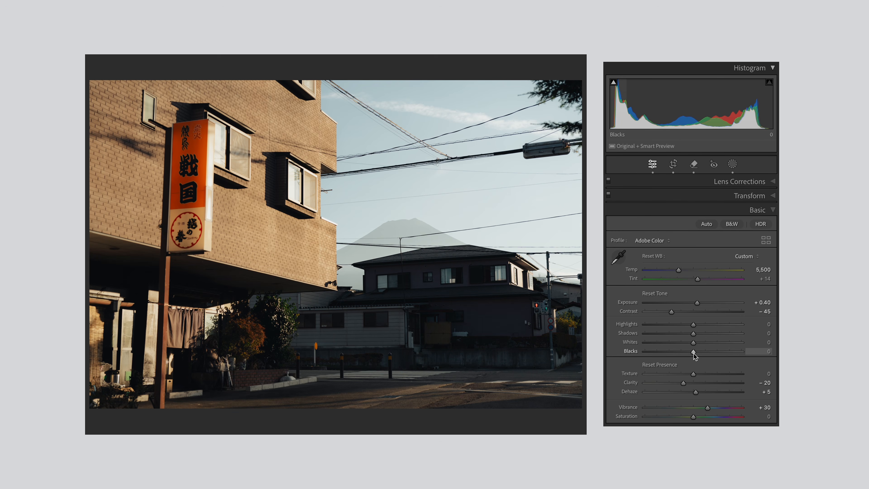
pyautogui.moveTo(694, 355); pyautogui.dragTo(749, 361)
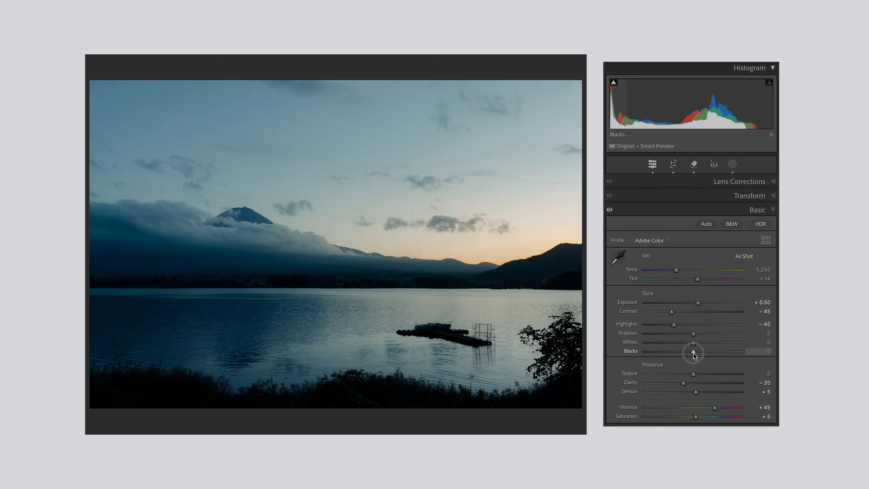
pyautogui.moveTo(691, 358); pyautogui.dragTo(726, 361)
pyautogui.moveTo(693, 334); pyautogui.dragTo(695, 334)
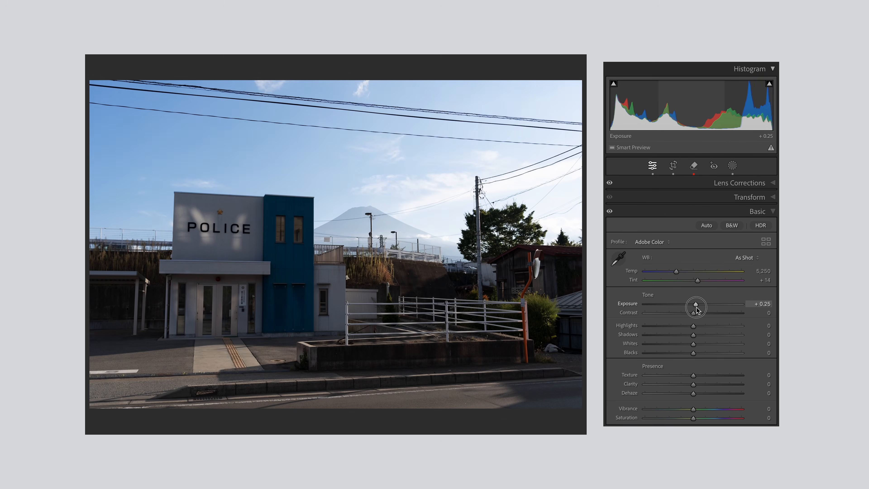
# On the police station photo, set Highlights to −75, Blacks to +35 and Shadows to +10
pyautogui.moveTo(696, 307); pyautogui.dragTo(655, 331)
pyautogui.moveTo(693, 354)
pyautogui.mouseDown()
pyautogui.moveTo(710, 357)
pyautogui.moveTo(697, 341)
pyautogui.mouseUp()
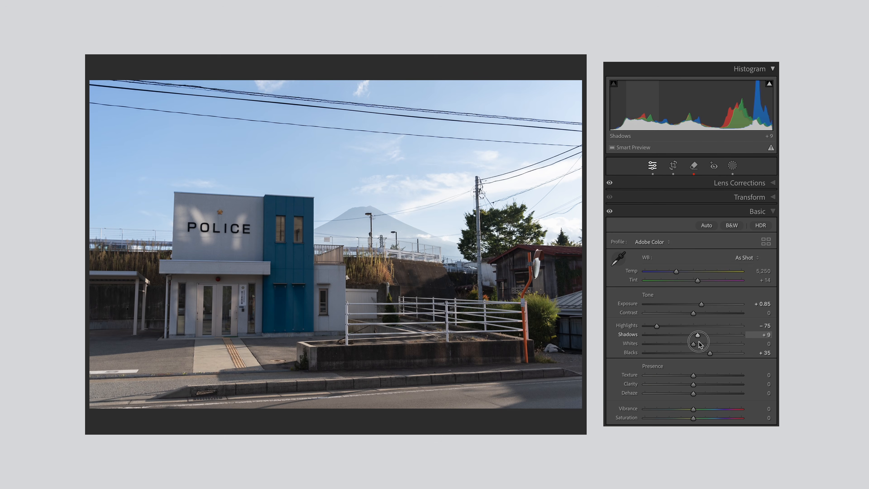
pyautogui.moveTo(699, 344); pyautogui.dragTo(700, 345)
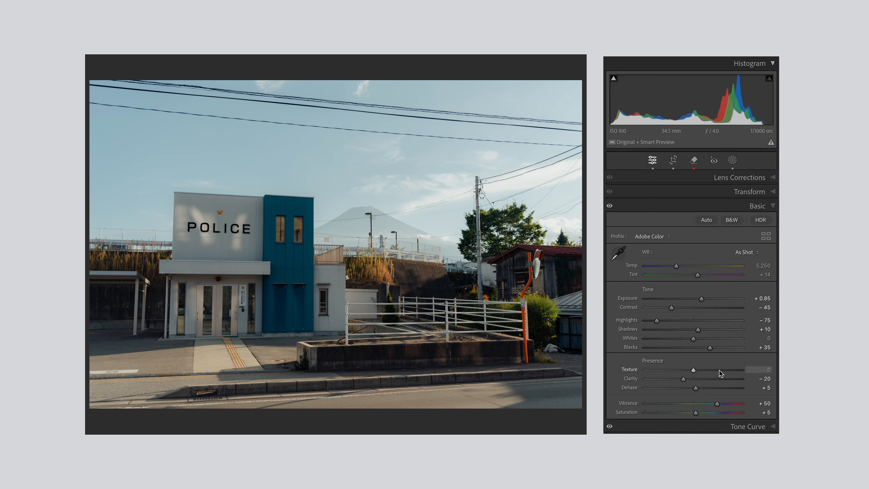
# Shape a soft S-curve on the police station photo with lowered shadows, a reduced white point and highlights at input 185, output 198
pyautogui.click(732, 425)
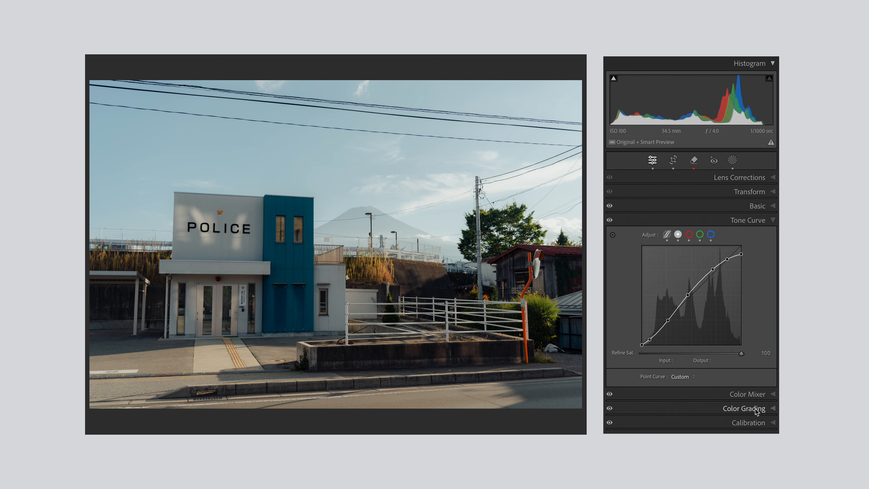
pyautogui.click(742, 408)
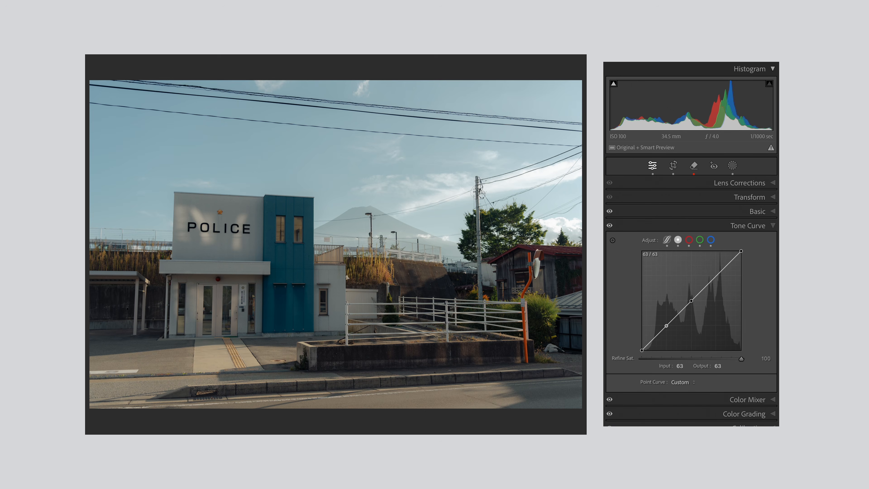
pyautogui.moveTo(713, 277); pyautogui.dragTo(691, 300)
pyautogui.moveTo(742, 251); pyautogui.dragTo(741, 253)
pyautogui.moveTo(664, 329); pyautogui.dragTo(667, 331)
pyautogui.moveTo(691, 300); pyautogui.dragTo(713, 272)
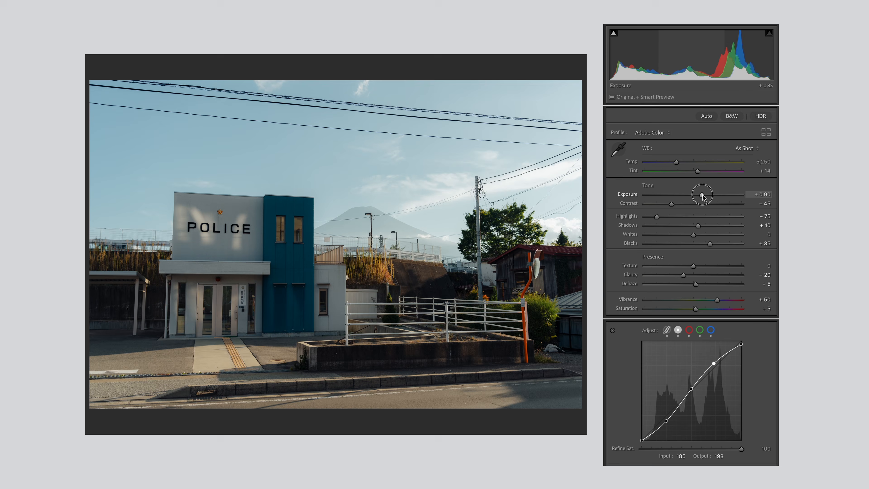
# Raise Exposure to +1.45 on the police station photo for comparison, and lift the curve's midpoint at input 127 to output 146
pyautogui.moveTo(702, 194); pyautogui.dragTo(707, 195)
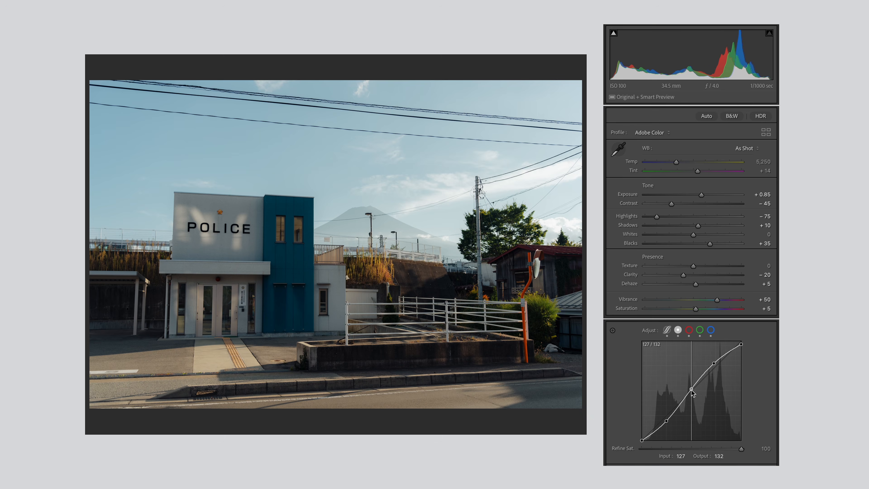
pyautogui.moveTo(693, 390); pyautogui.dragTo(690, 387)
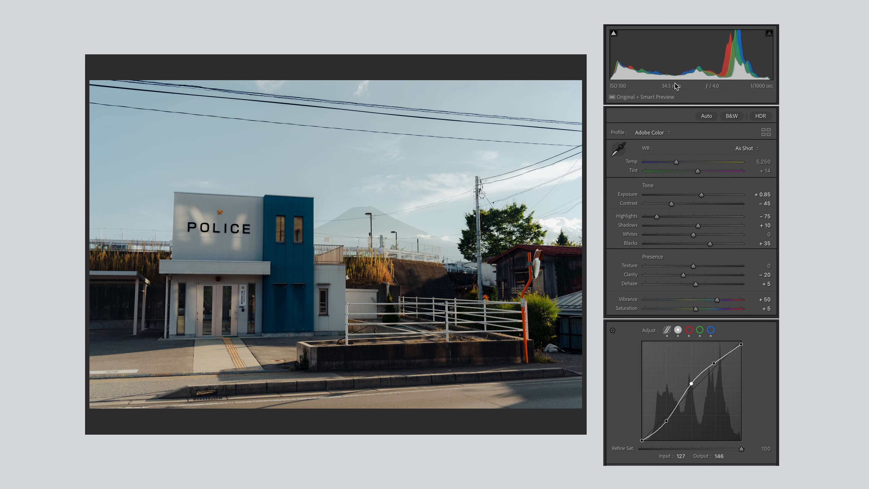
pyautogui.moveTo(691, 383); pyautogui.dragTo(740, 343)
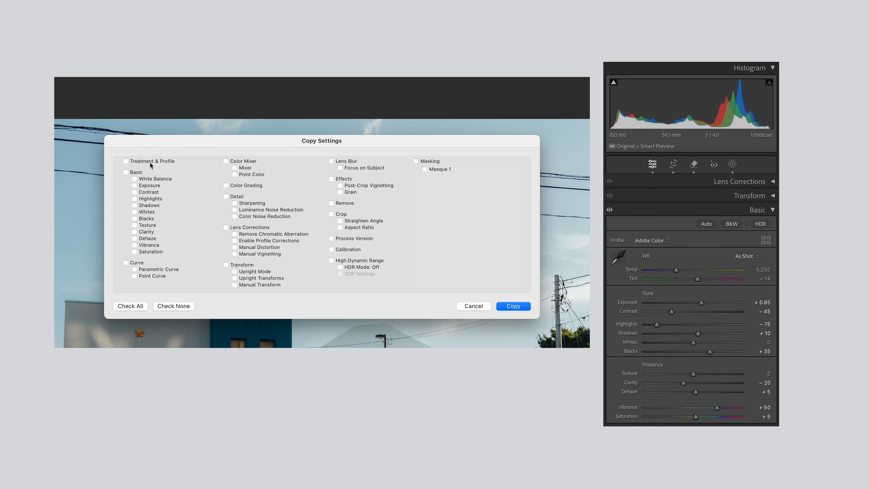
# Copy the police station photo's look settings, excluding white balance, exposure, highlights, shadows, whites and blacks, and start adjusting the white bus photo
pyautogui.click(150, 162)
pyautogui.click(139, 172)
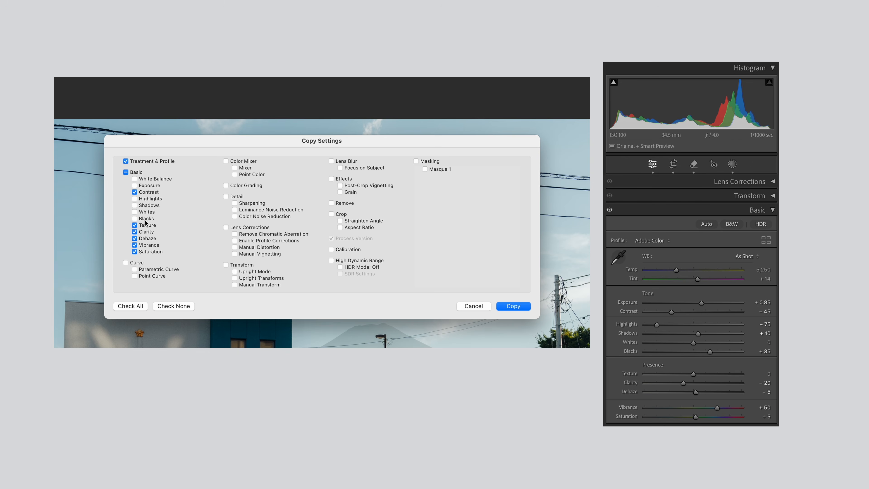
pyautogui.click(245, 186)
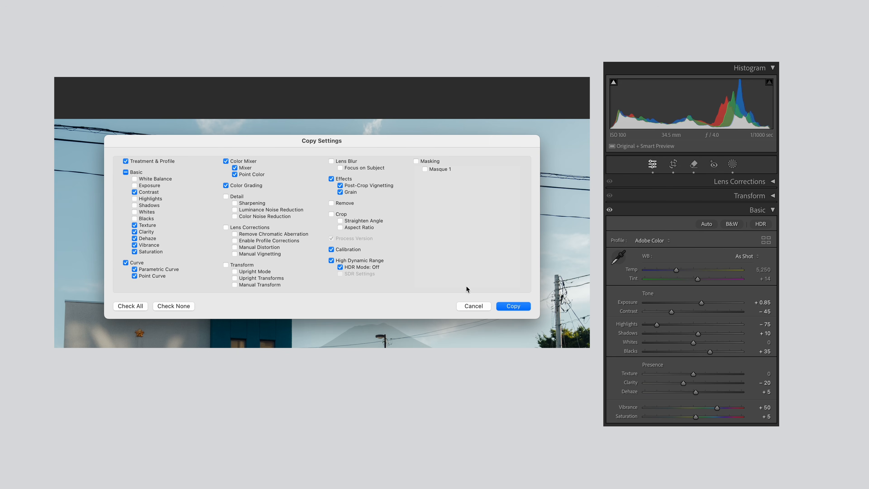
pyautogui.click(508, 306)
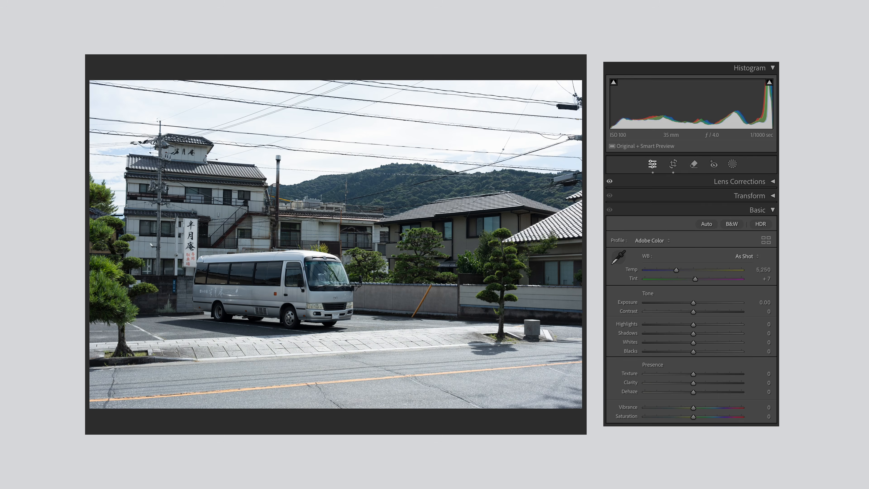
pyautogui.click(694, 279)
pyautogui.moveTo(695, 281); pyautogui.dragTo(704, 351)
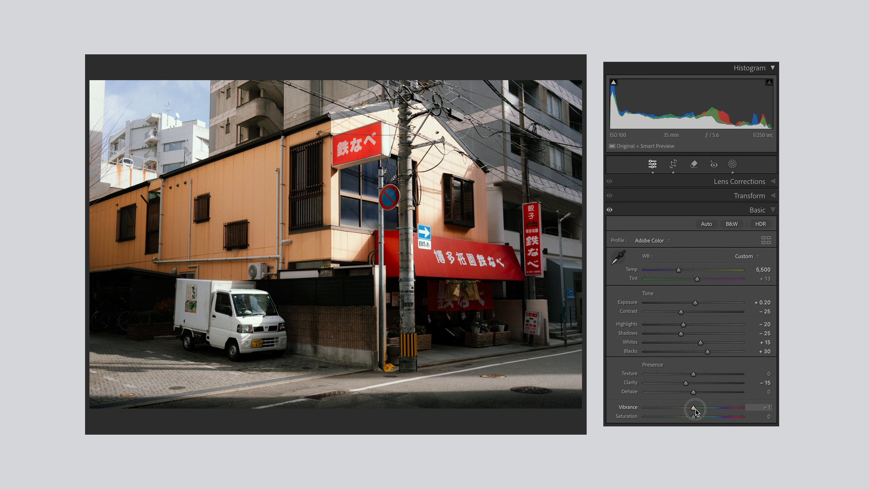
# Raise Vibrance to +35 and Saturation to +6 on the street photo of the orange building with the red awning
pyautogui.moveTo(692, 409); pyautogui.dragTo(707, 412)
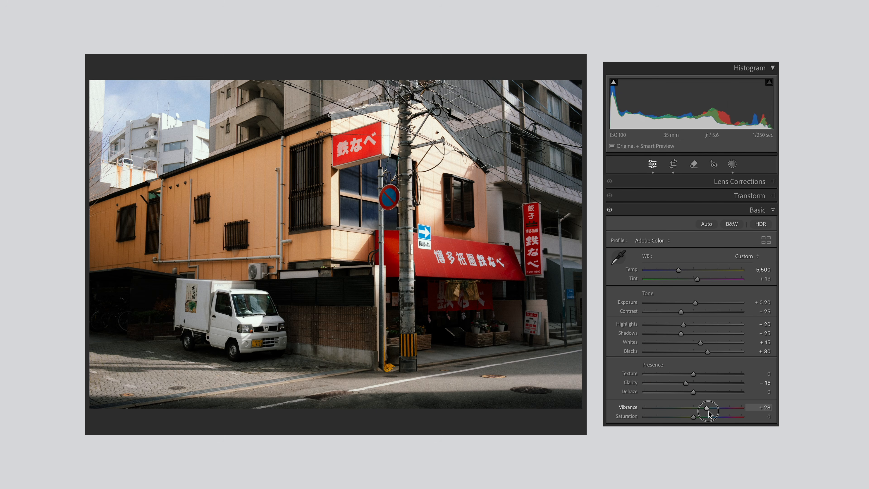
pyautogui.moveTo(712, 415); pyautogui.dragTo(698, 419)
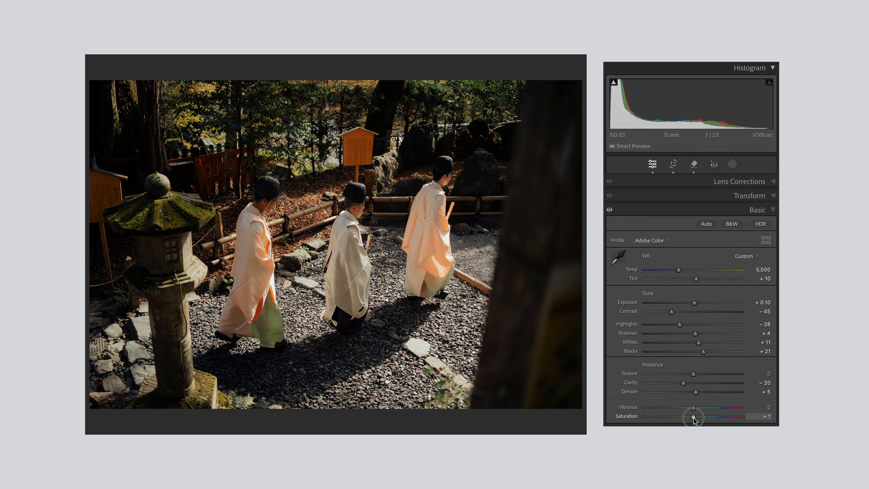
# Set Saturation to +100 on the robed priests photo and the police officers photo, and inspect the skin tones up close
pyautogui.moveTo(692, 416); pyautogui.dragTo(741, 423)
pyautogui.click(364, 210)
pyautogui.click(390, 212)
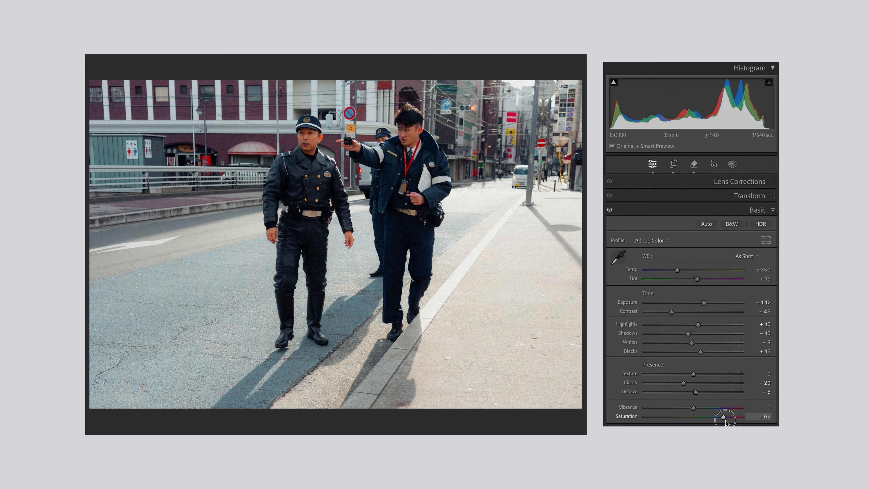
pyautogui.moveTo(721, 417); pyautogui.dragTo(741, 416)
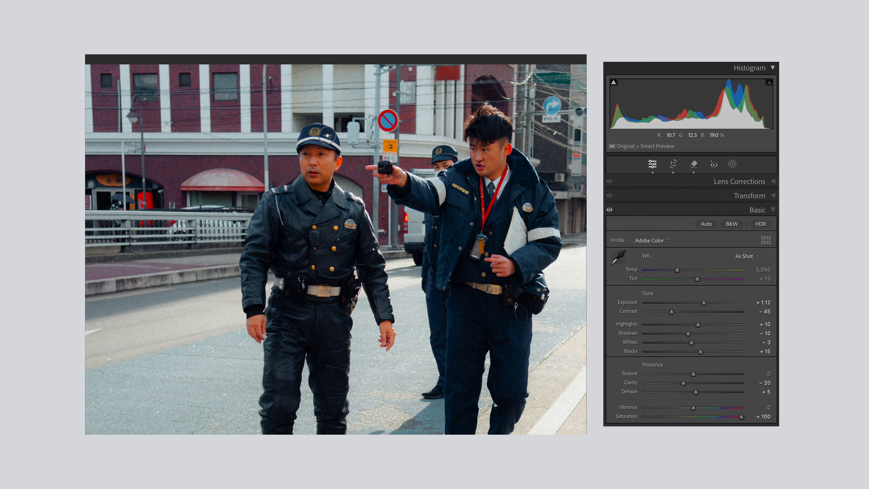
pyautogui.click(326, 135)
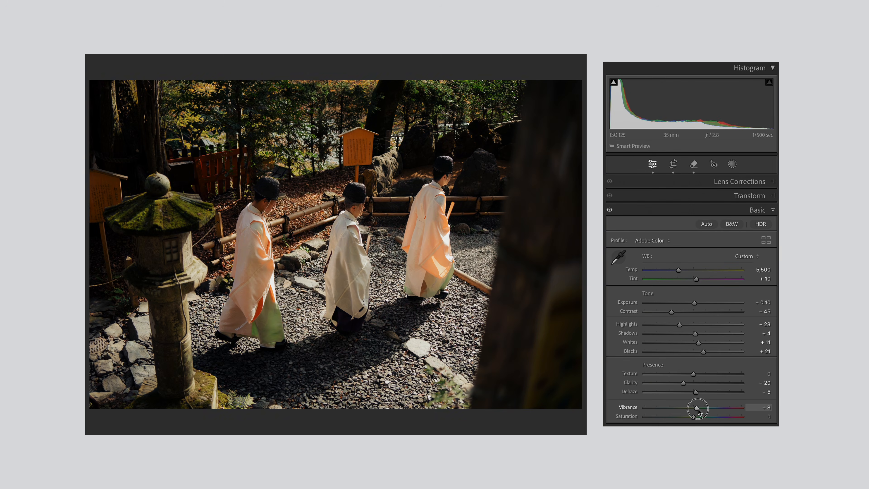
# Examine the priests and police officers photos up close with Vibrance at +100 and Saturation at 0
pyautogui.moveTo(693, 408); pyautogui.dragTo(762, 413)
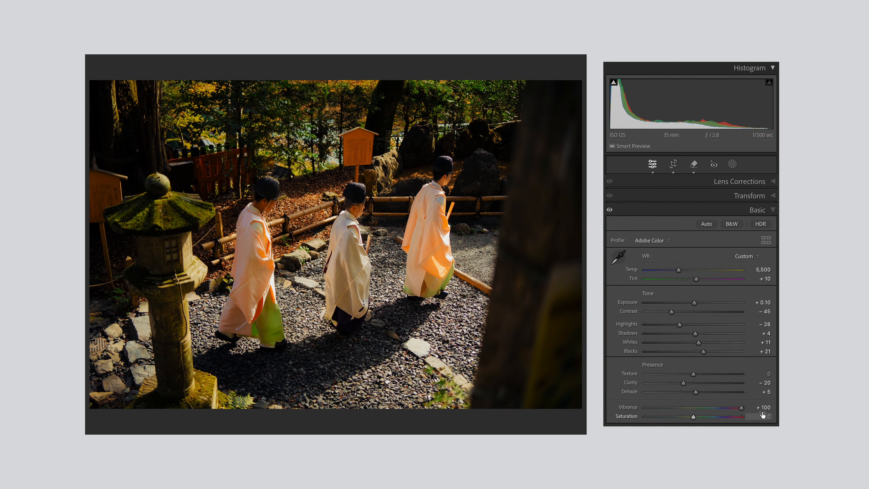
pyautogui.click(353, 214)
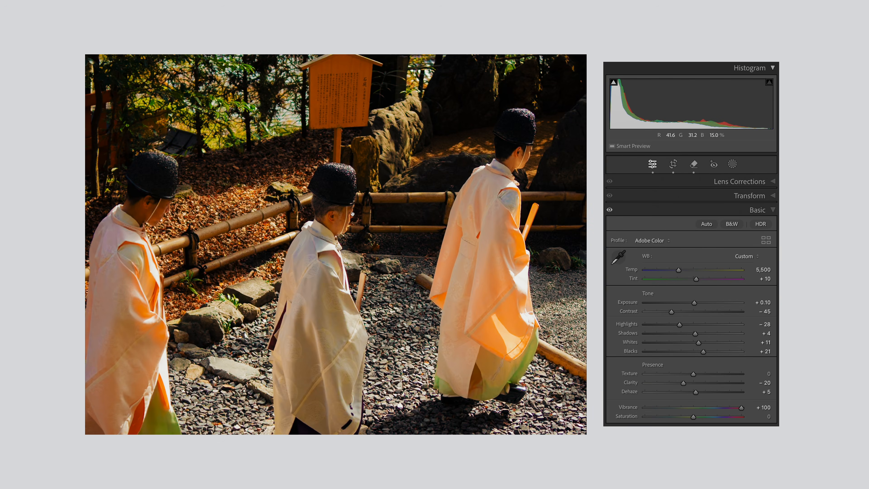
pyautogui.click(362, 220)
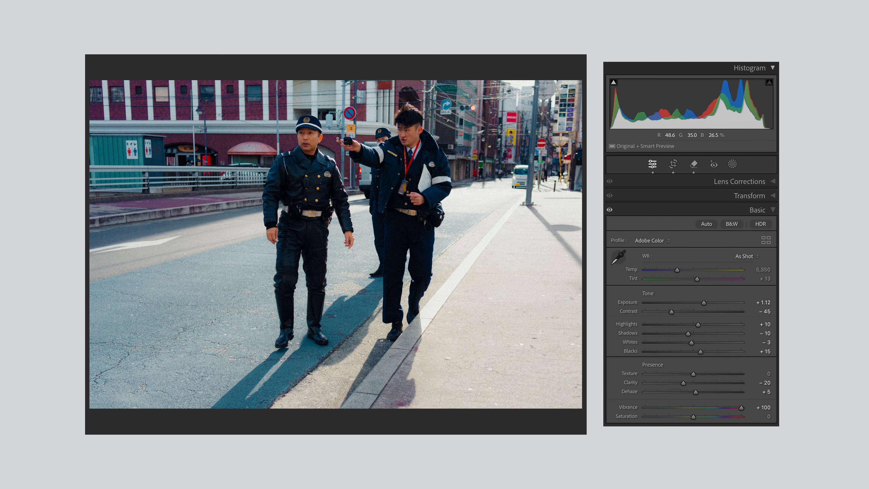
pyautogui.click(291, 144)
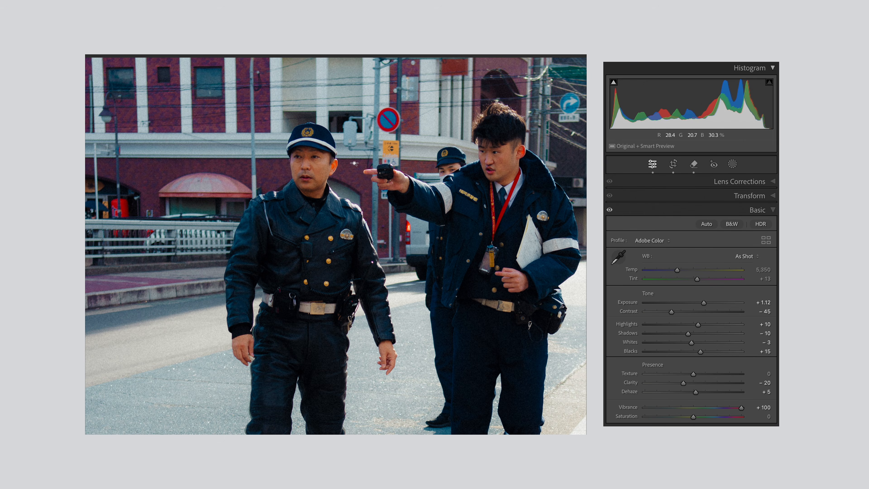
pyautogui.click(353, 162)
# Set Vibrance to +65 on the police officers photo
pyautogui.moveTo(736, 408); pyautogui.dragTo(726, 412)
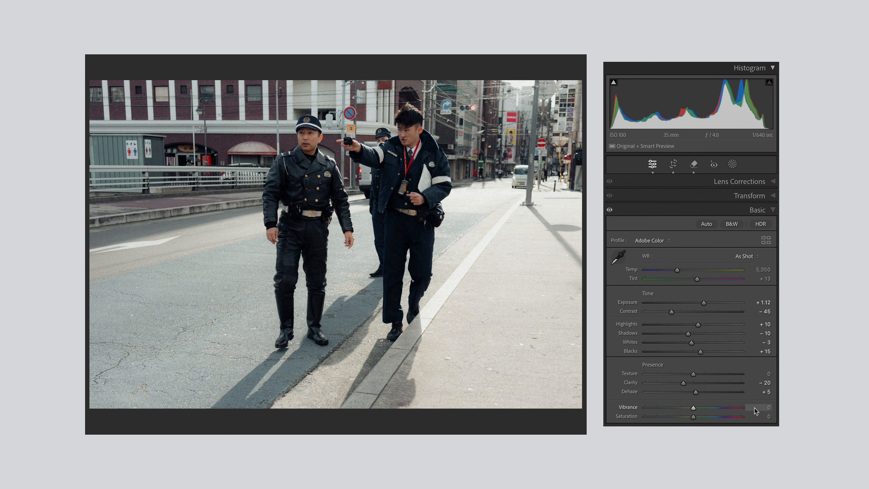
pyautogui.click(756, 407)
pyautogui.write('65')
pyautogui.press('Tab')
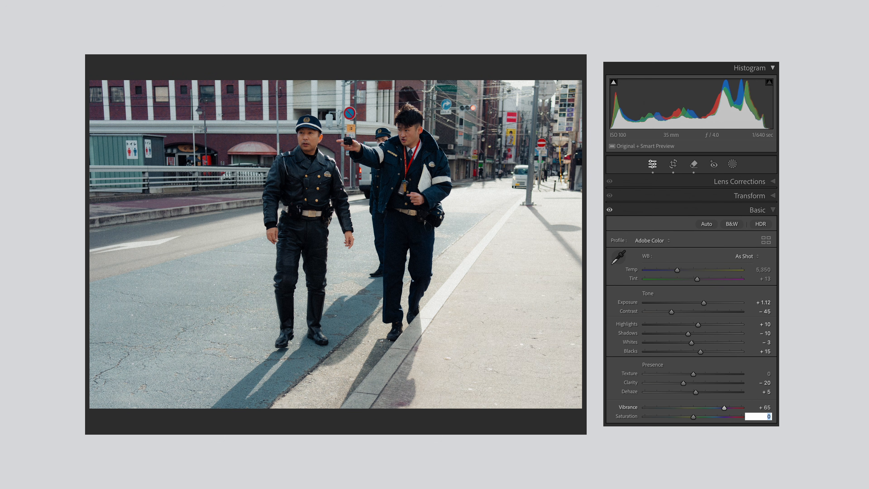
# Set Vibrance to 0 and Saturation to +65 on the police officers photo
pyautogui.hotkey('shift', 'Tab')
pyautogui.write('0')
pyautogui.press('Tab')
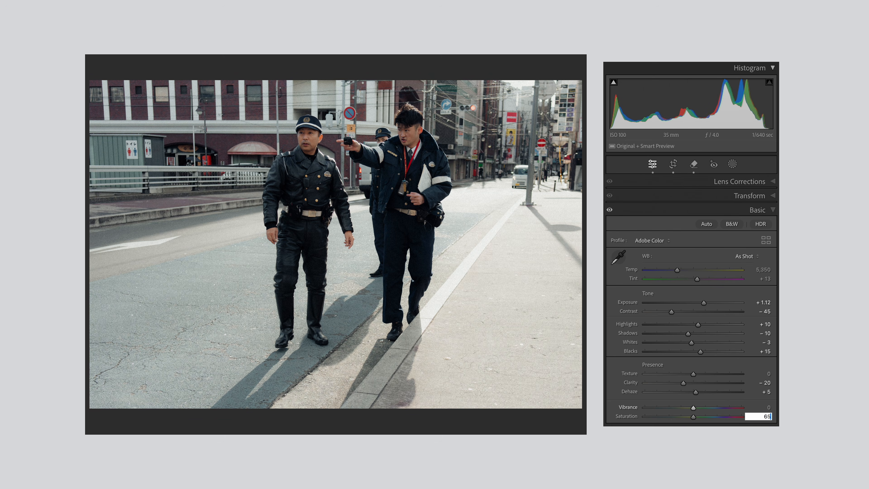
pyautogui.press('Tab')
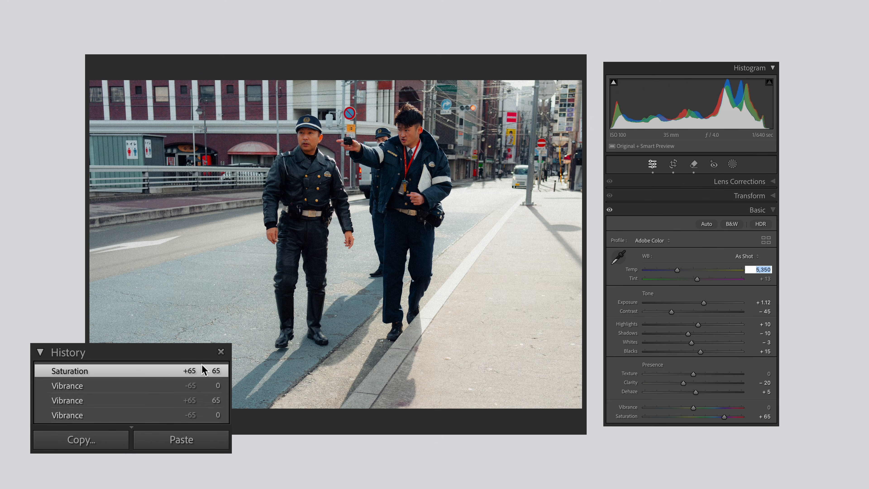
# Compare the Vibrance +65 and Saturation +65 history states of the police officers photo
pyautogui.click(142, 399)
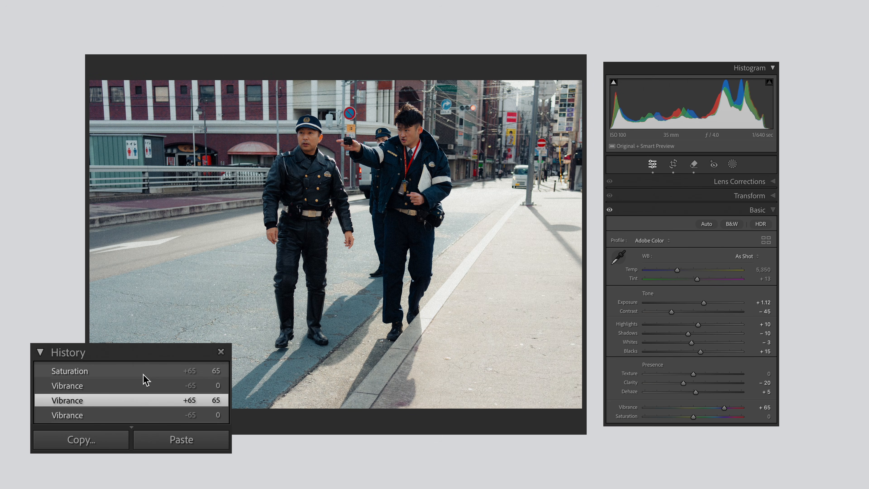
pyautogui.click(144, 374)
pyautogui.click(134, 398)
pyautogui.click(139, 370)
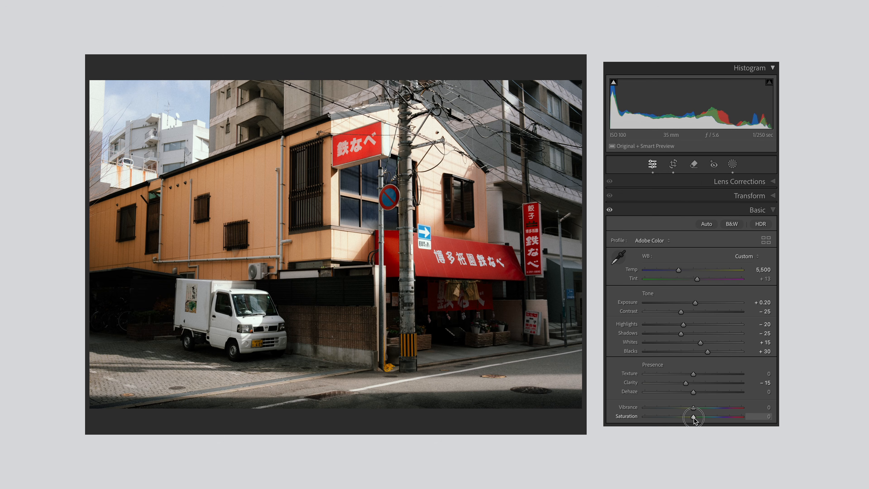
# Try Saturation at +25 on the orange building photo, reset it to 0, and raise Vibrance to +46
pyautogui.moveTo(691, 414); pyautogui.dragTo(706, 420)
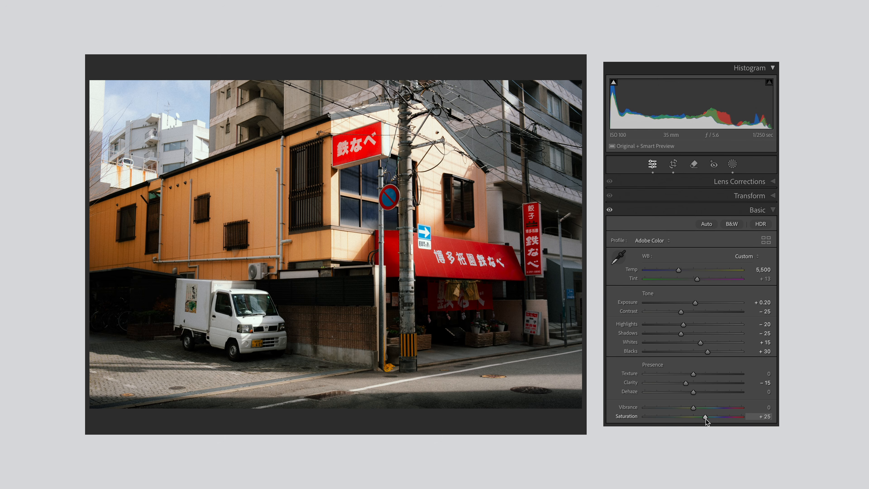
pyautogui.doubleClick(705, 417)
pyautogui.moveTo(693, 407); pyautogui.dragTo(716, 415)
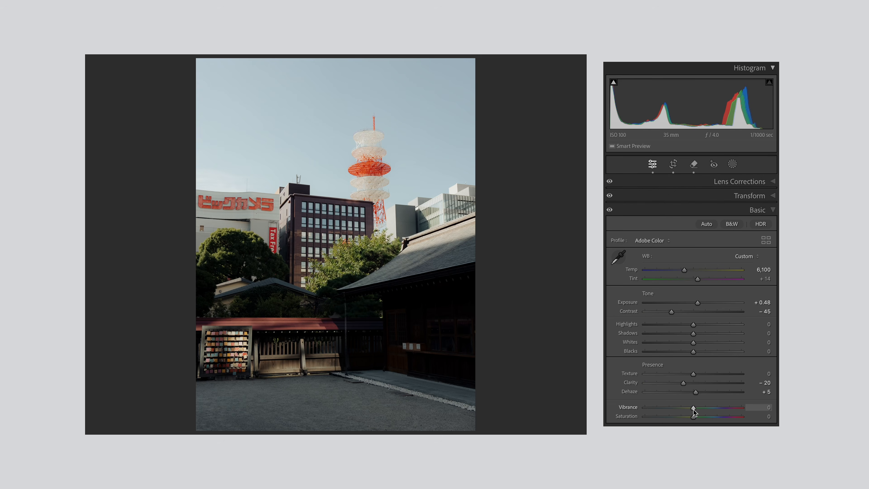
# Set Vibrance to +46 and Saturation to +15 on the photo of the red-and-white tower
pyautogui.moveTo(693, 411); pyautogui.dragTo(716, 414)
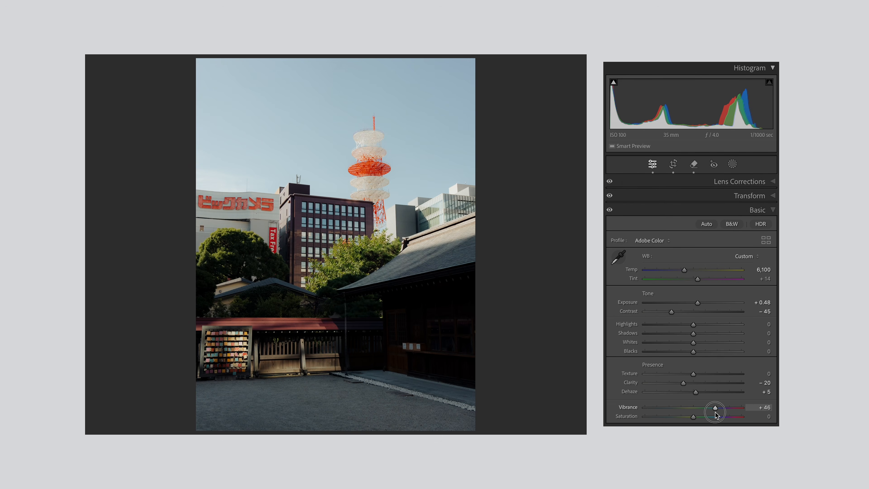
pyautogui.moveTo(693, 417); pyautogui.dragTo(697, 416)
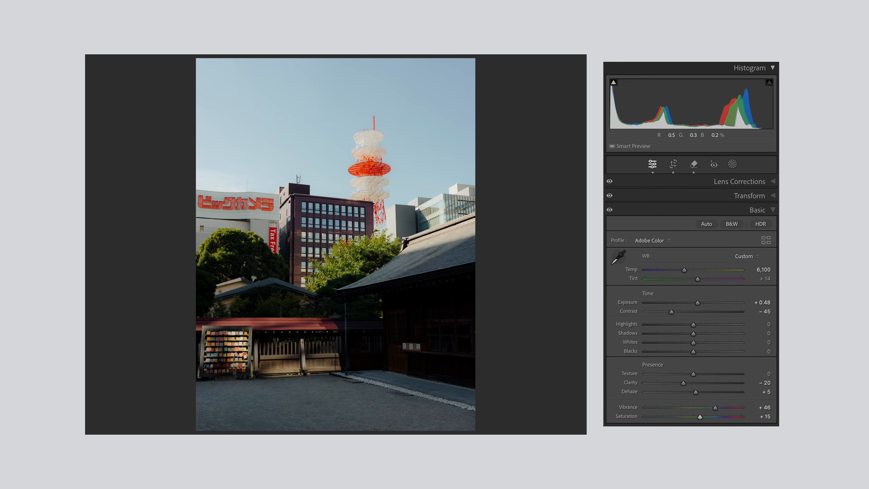
# Compare the tower photo's Crop Rectangle, Vibrance and Saturation history states, ending on the Saturation +15 state
pyautogui.click(172, 415)
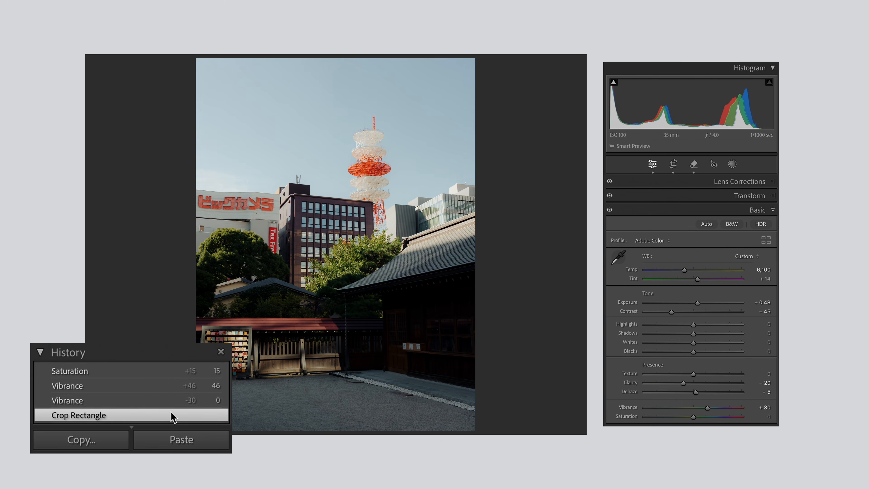
pyautogui.click(168, 372)
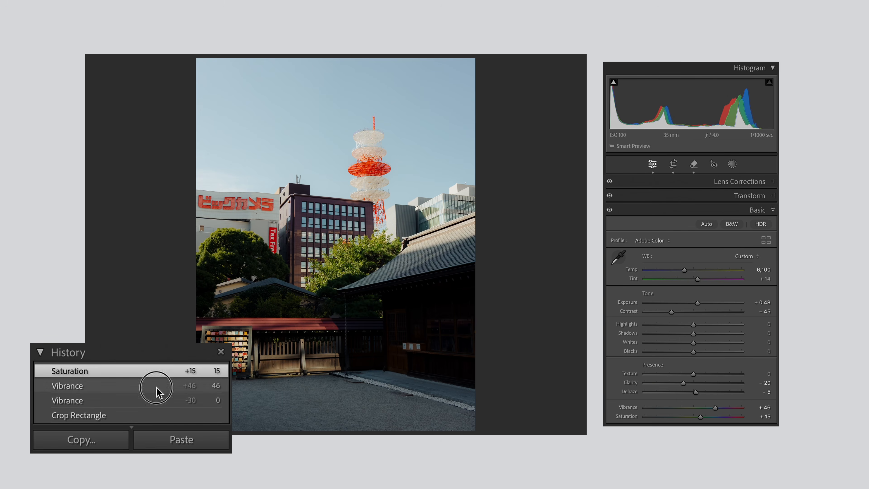
pyautogui.click(157, 388)
pyautogui.click(161, 372)
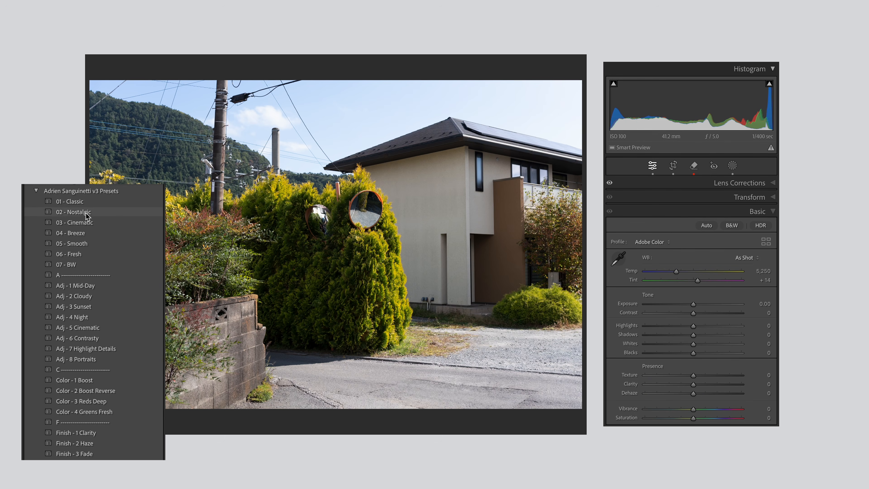
# Try the 02 - Nostalgic preset on the house and hedge photo, and apply the 01 - Classic and Adj - 1 Mid-Day presets
pyautogui.click(87, 214)
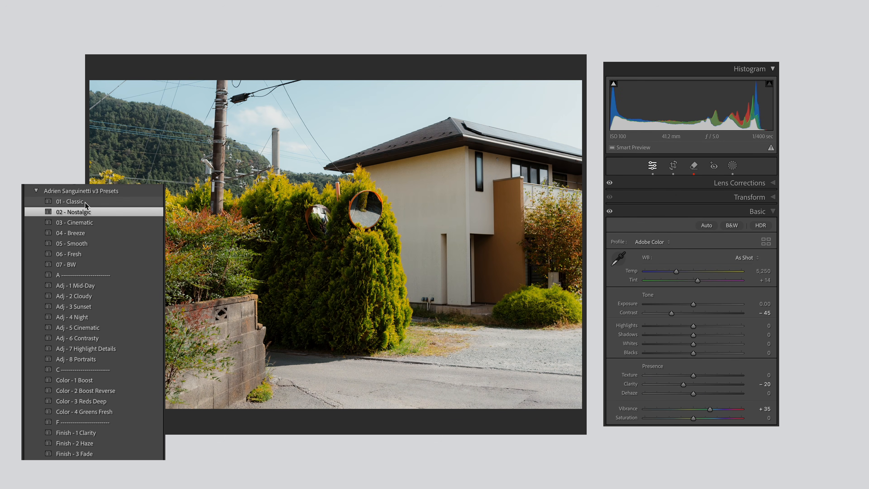
pyautogui.click(86, 203)
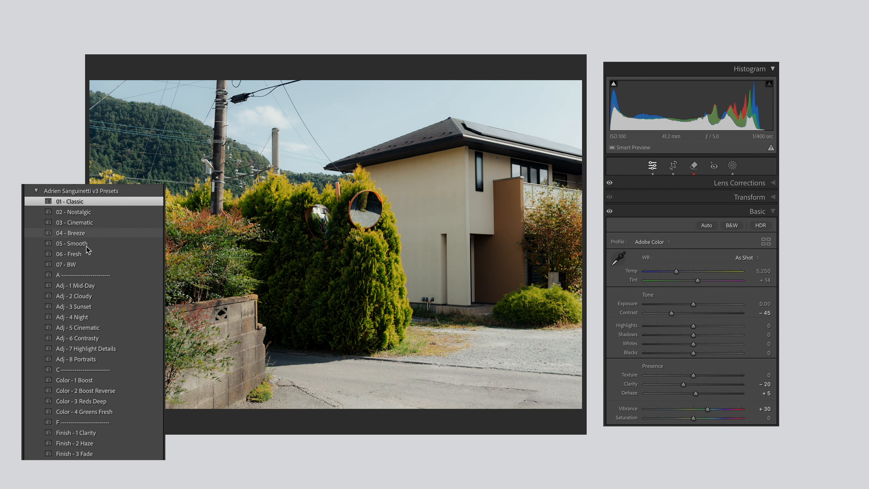
pyautogui.click(85, 286)
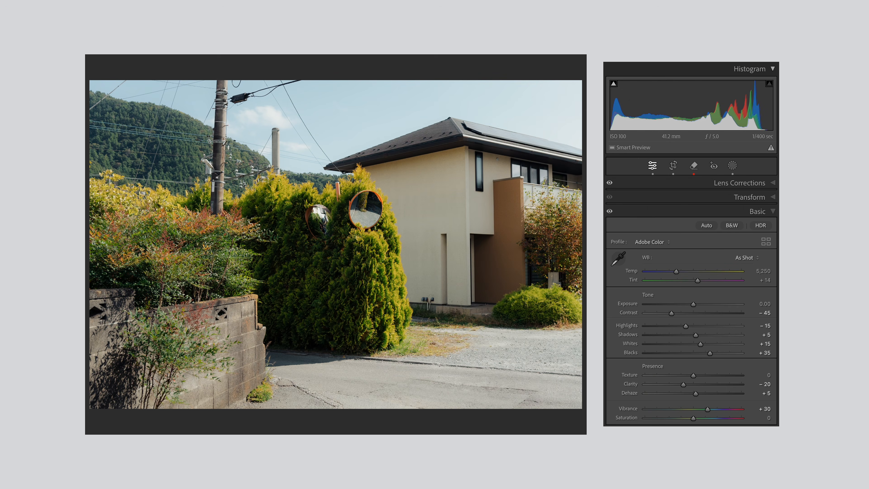
# Check the Color Mixer's HSL adjustments on the house and hedge photo, and set Vibrance to +55 and Saturation to +10
pyautogui.press('super+3')
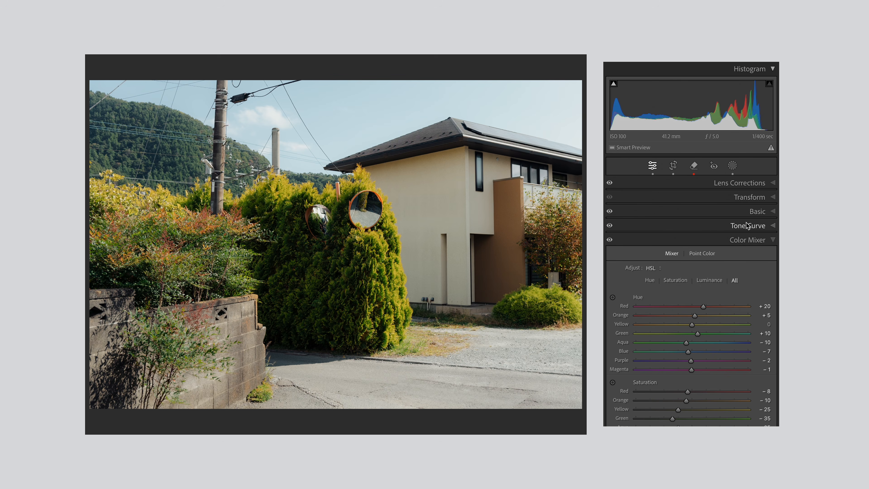
pyautogui.click(756, 211)
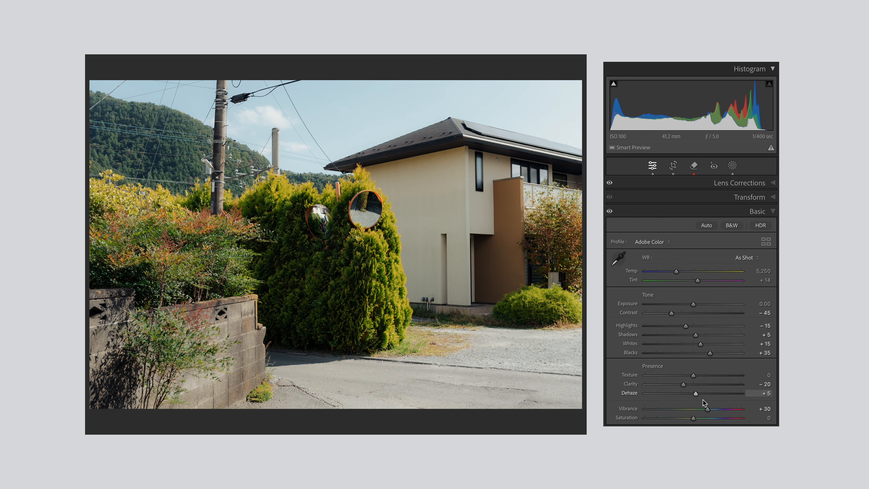
pyautogui.moveTo(709, 411)
pyautogui.mouseDown()
pyautogui.moveTo(729, 411)
pyautogui.moveTo(719, 412)
pyautogui.mouseUp()
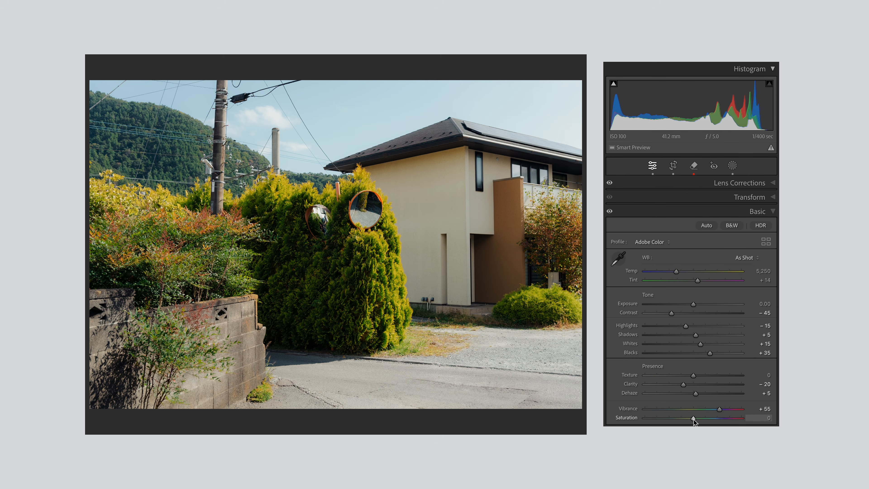
pyautogui.moveTo(694, 420); pyautogui.dragTo(697, 422)
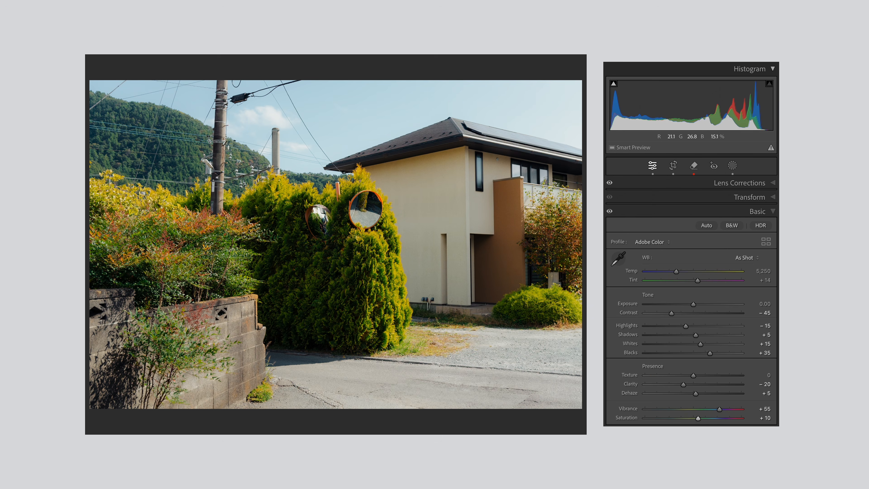
# Compare the house photo's ZZ - Reset, Adj - 1 Mid-Day and Saturation +10 history states, ending on the Saturation +10 state
pyautogui.click(70, 387)
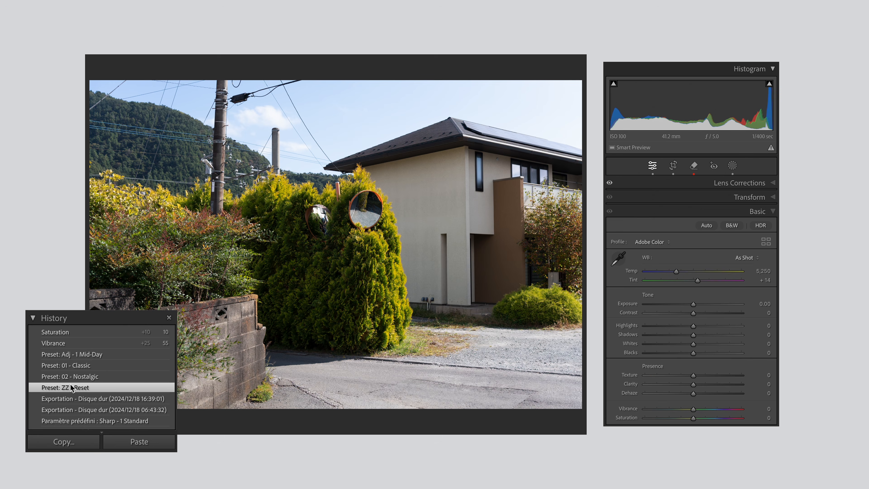
pyautogui.click(87, 332)
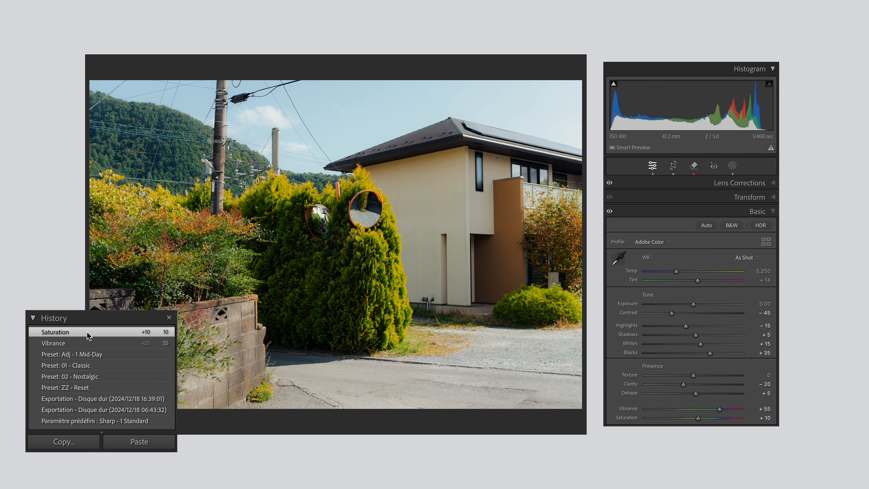
pyautogui.click(83, 355)
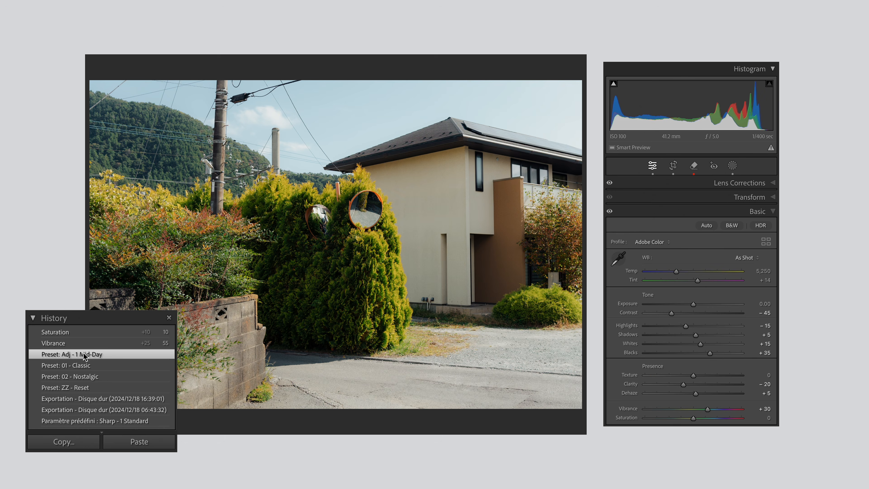
pyautogui.click(87, 332)
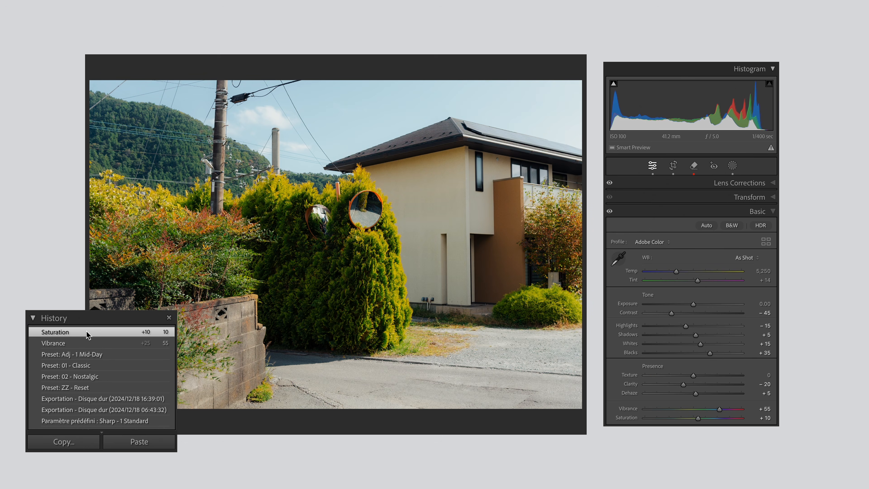
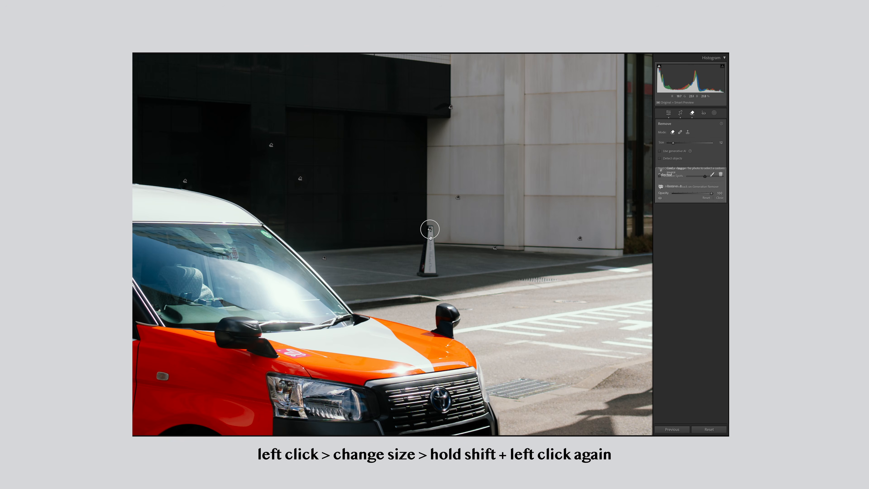
# Remove the traffic bollard beside the building in the orange taxi photo with one connected Remove stroke
pyautogui.keyDown('shift'); pyautogui.click(428, 269); pyautogui.keyUp('shift')
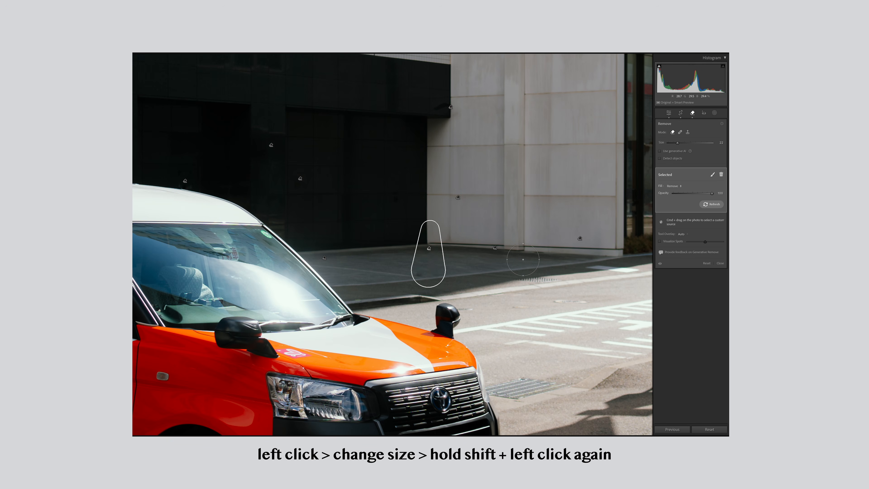
pyautogui.press('q')
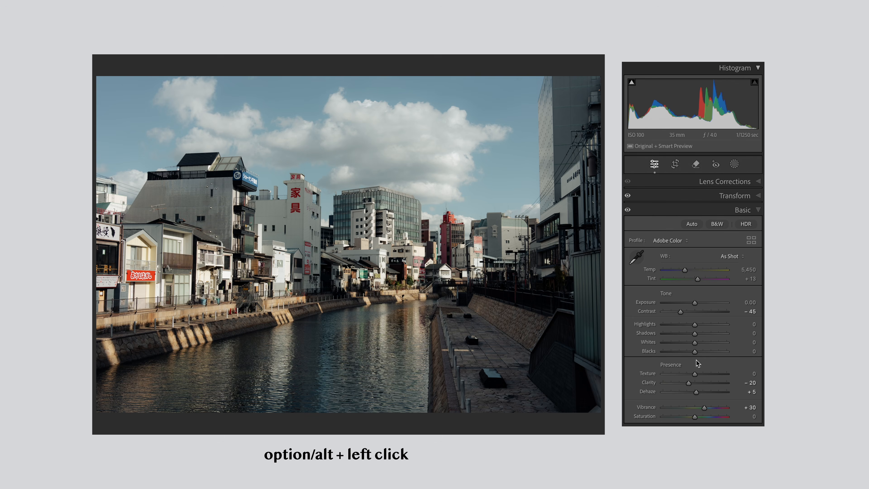
# Adjust the canal photo's Blacks and Whites, and reshape its point curve with a raised upper point and a midtone point at 118/123
pyautogui.moveTo(694, 351)
pyautogui.mouseDown()
pyautogui.moveTo(714, 346)
pyautogui.moveTo(706, 345)
pyautogui.mouseUp()
pyautogui.keyDown('alt'); pyautogui.click(695, 343); pyautogui.keyUp('alt')
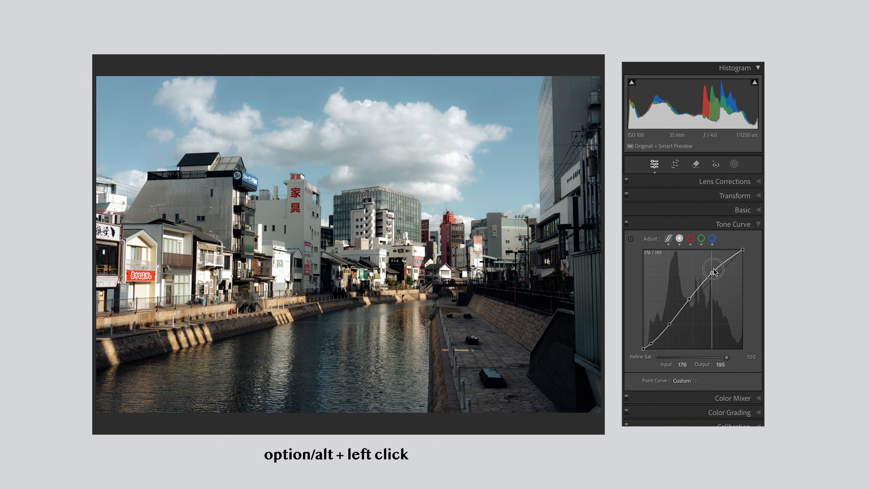
pyautogui.moveTo(708, 279)
pyautogui.mouseDown()
pyautogui.moveTo(717, 280)
pyautogui.moveTo(711, 276)
pyautogui.mouseUp()
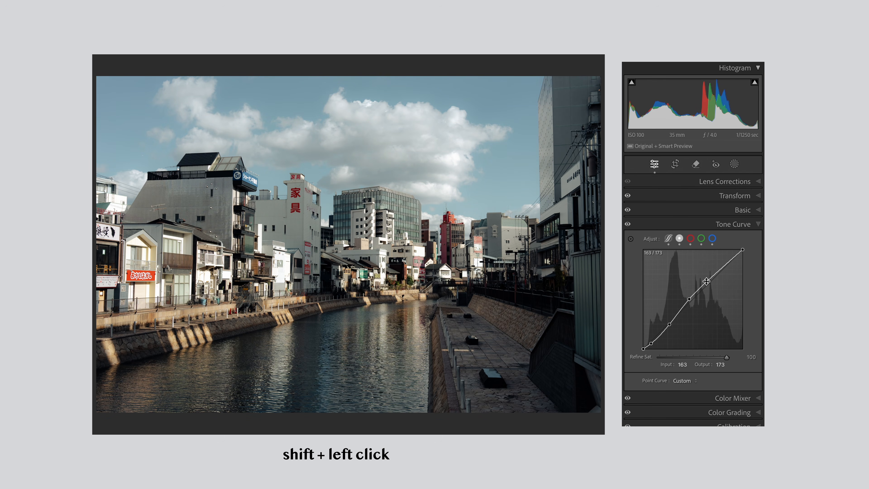
pyautogui.moveTo(708, 283)
pyautogui.mouseDown()
pyautogui.moveTo(713, 278)
pyautogui.moveTo(715, 292)
pyautogui.moveTo(716, 281)
pyautogui.mouseUp()
pyautogui.keyDown('shift'); pyautogui.click(690, 299); pyautogui.keyUp('shift')
pyautogui.moveTo(691, 300); pyautogui.dragTo(678, 312)
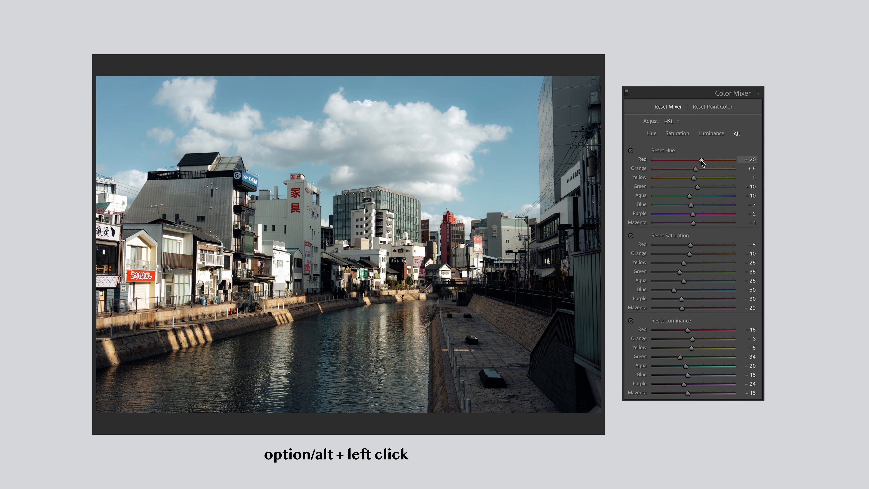
# Try a Highlights color grade with hue 177 and saturation 18 on the canal photo, using fine adjustments
pyautogui.moveTo(701, 160); pyautogui.dragTo(699, 174)
pyautogui.moveTo(673, 290)
pyautogui.mouseDown()
pyautogui.moveTo(682, 290)
pyautogui.moveTo(672, 290)
pyautogui.mouseUp()
pyautogui.moveTo(688, 374); pyautogui.dragTo(690, 377)
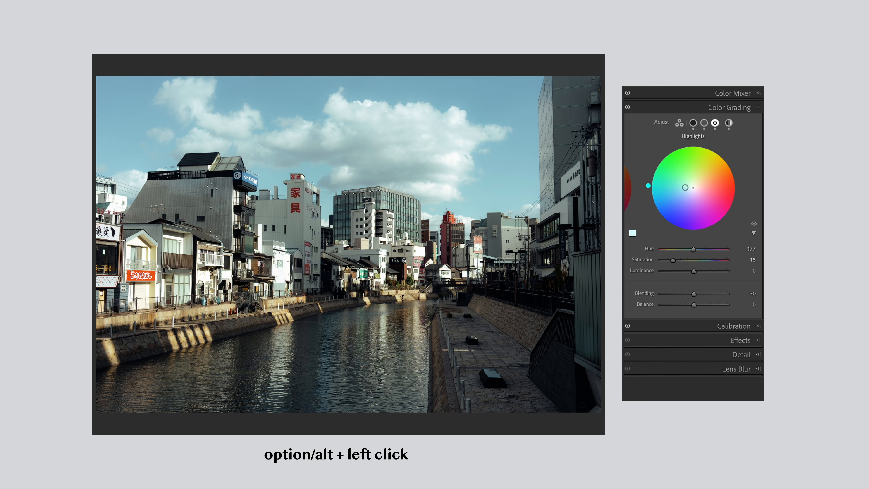
pyautogui.moveTo(685, 188); pyautogui.dragTo(685, 187)
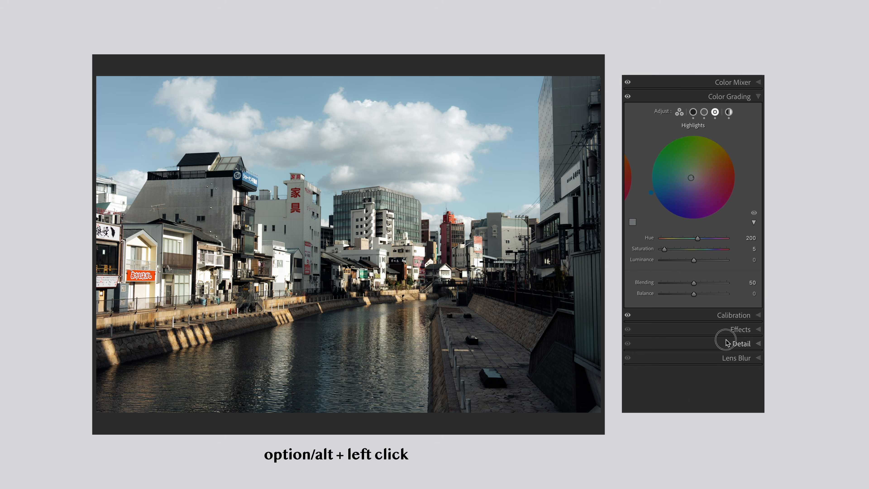
# Set the canal photo's sharpening Amount to 61 and increase the sharpening Masking
pyautogui.keyDown('alt'); pyautogui.click(739, 343); pyautogui.keyUp('alt')
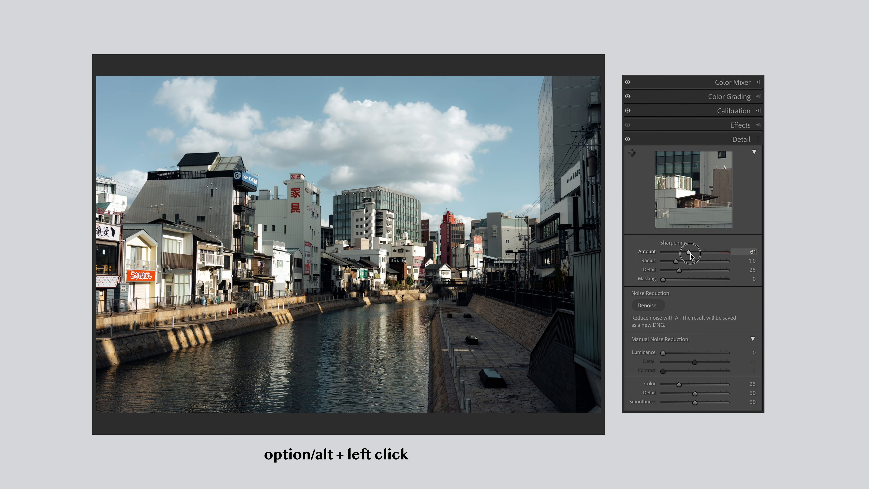
pyautogui.keyDown('alt'); pyautogui.click(662, 279); pyautogui.keyUp('alt')
pyautogui.moveTo(665, 281); pyautogui.dragTo(698, 285)
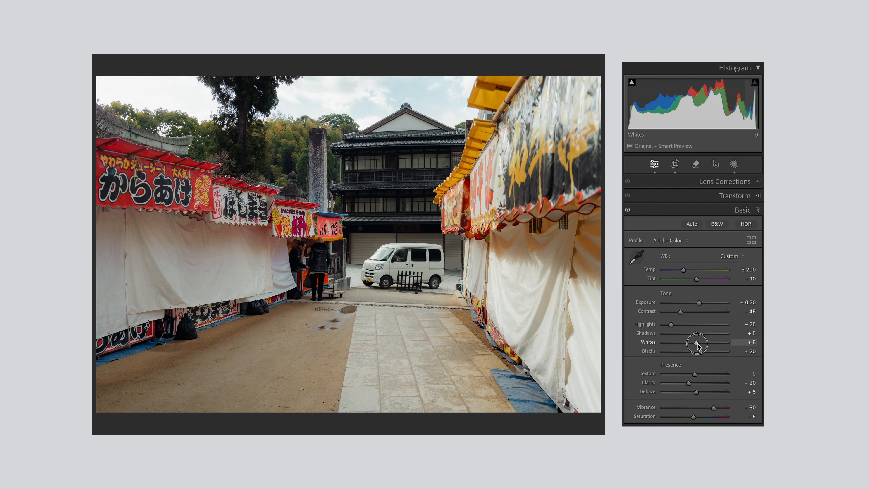
# Try brightening the market stall photo with Whites at +68, a point curve point at 178/197 and higher parametric Lights
pyautogui.moveTo(696, 342); pyautogui.dragTo(716, 346)
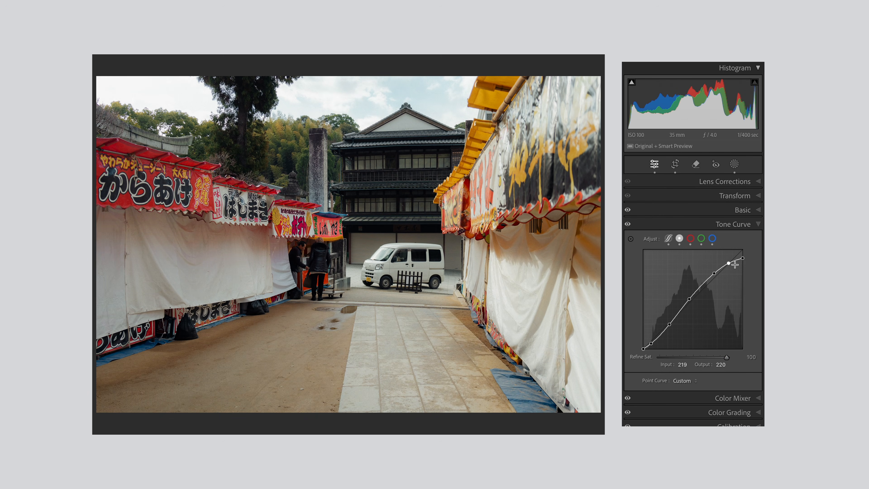
pyautogui.moveTo(735, 264); pyautogui.dragTo(712, 271)
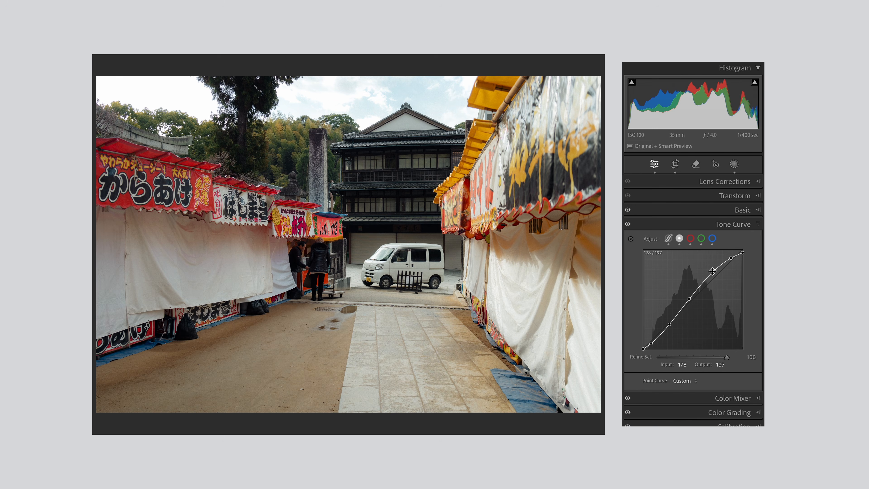
pyautogui.click(669, 238)
pyautogui.moveTo(696, 387); pyautogui.dragTo(702, 389)
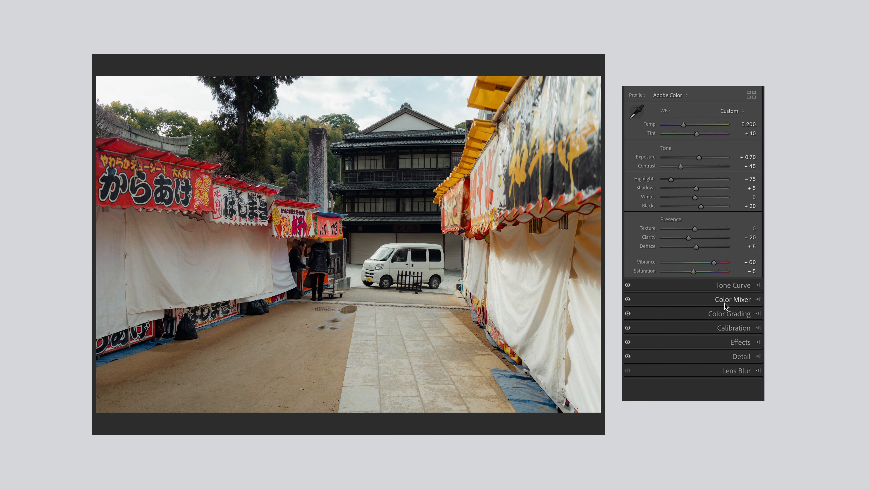
# Check the market stall photo's Color Grading ranges, and set Luminance to +37 for Midtones and +41 for Highlights
pyautogui.click(728, 314)
pyautogui.click(692, 123)
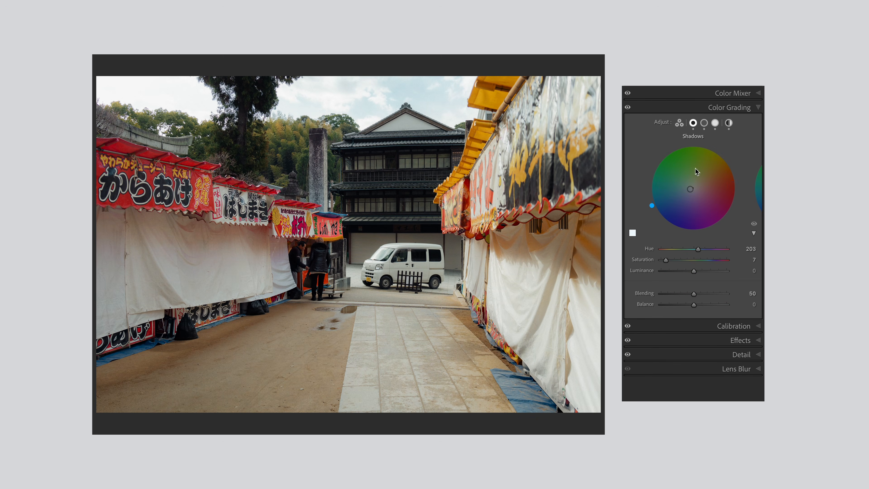
pyautogui.click(703, 123)
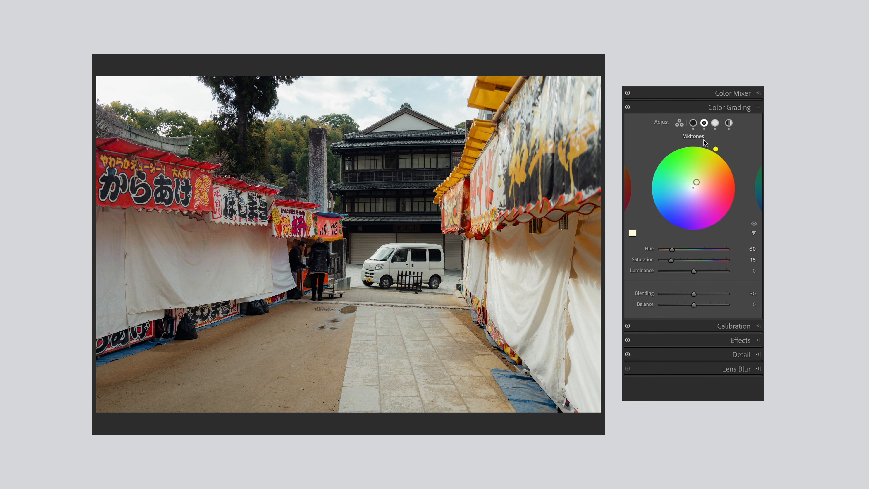
pyautogui.click(715, 123)
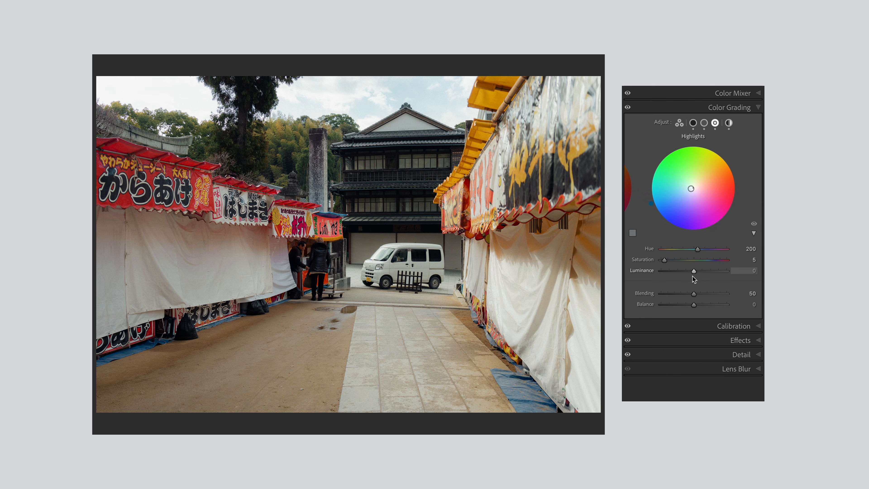
pyautogui.click(703, 123)
pyautogui.click(692, 123)
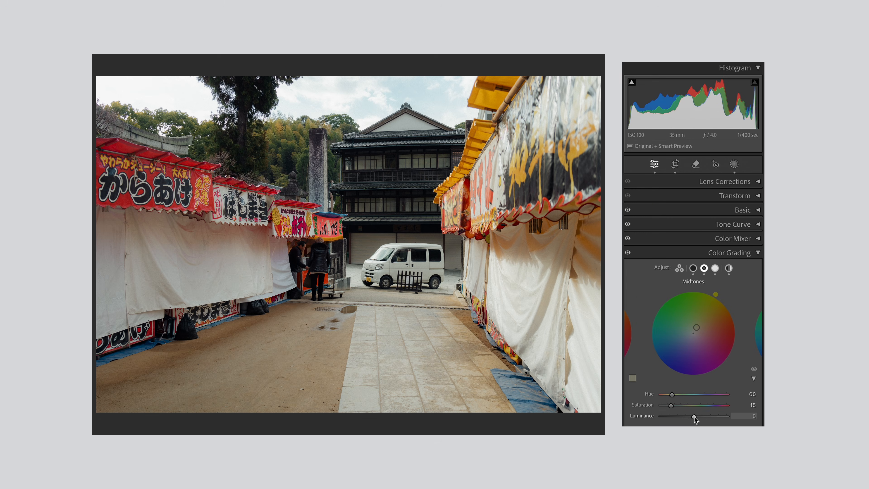
pyautogui.moveTo(693, 416); pyautogui.dragTo(707, 418)
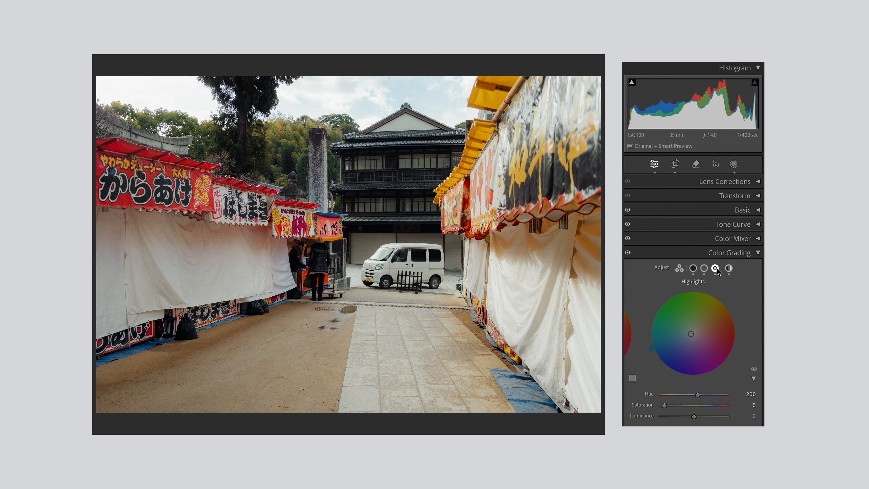
pyautogui.moveTo(702, 416)
pyautogui.mouseDown()
pyautogui.moveTo(715, 416)
pyautogui.moveTo(698, 420)
pyautogui.moveTo(705, 420)
pyautogui.mouseUp()
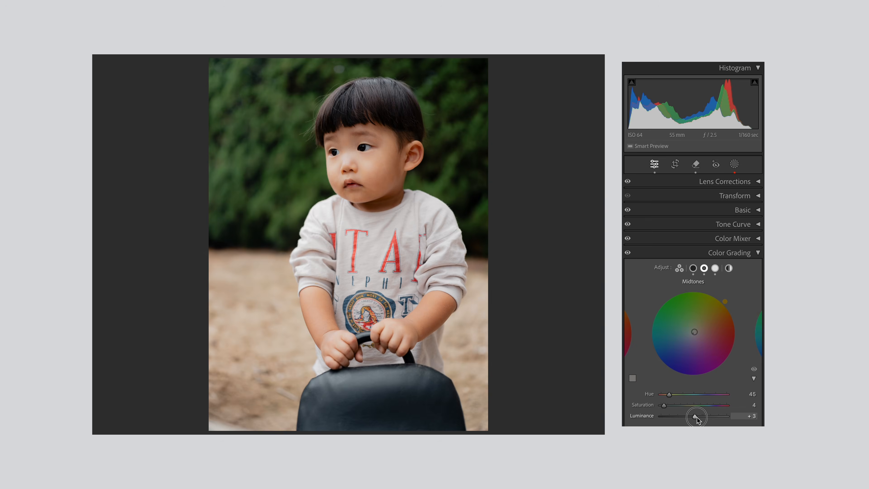
# Raise the Midtones Luminance of the toddler photo to about +24 and compare it with the preceding history state
pyautogui.moveTo(697, 419); pyautogui.dragTo(703, 420)
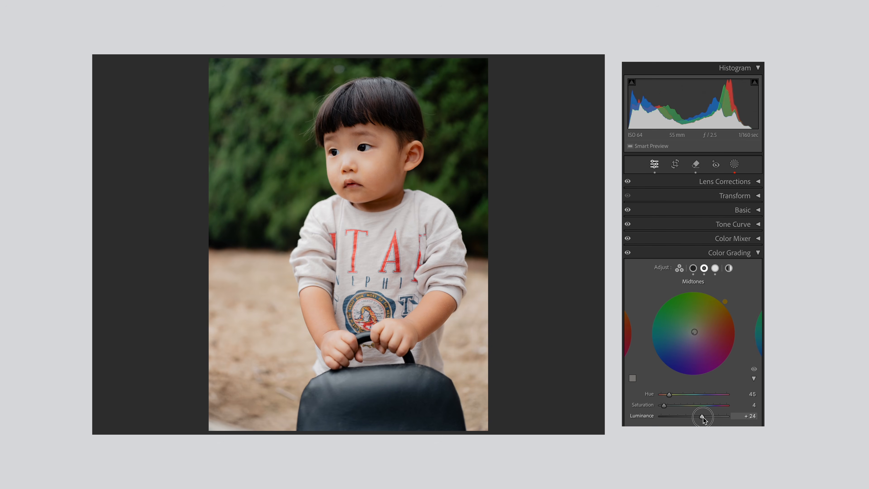
pyautogui.click(213, 349)
pyautogui.click(215, 338)
pyautogui.click(214, 349)
pyautogui.click(214, 338)
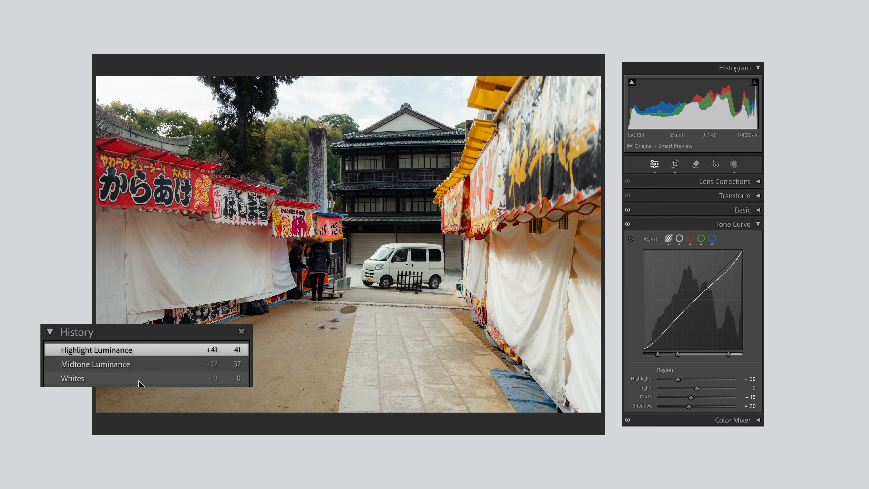
# Compare the market stall photo's Whites and Highlight Luminance history states, ending on the Highlight Luminance +41 state
pyautogui.click(139, 380)
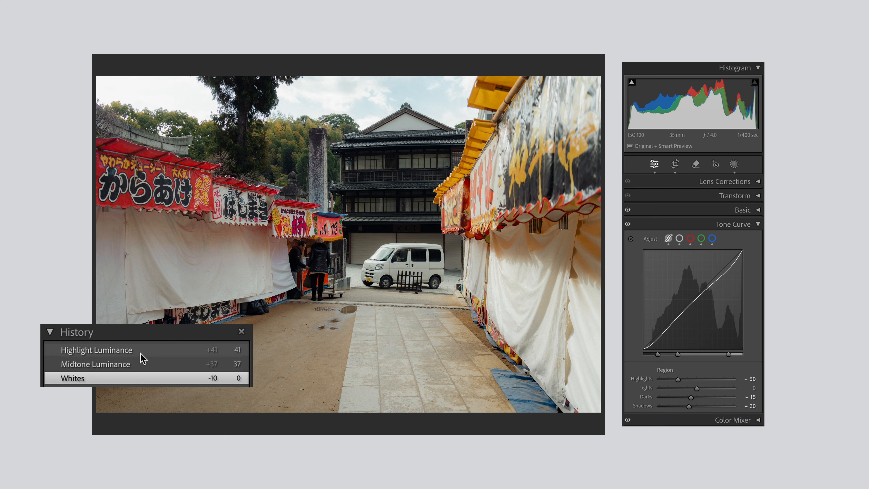
pyautogui.click(141, 353)
pyautogui.click(136, 379)
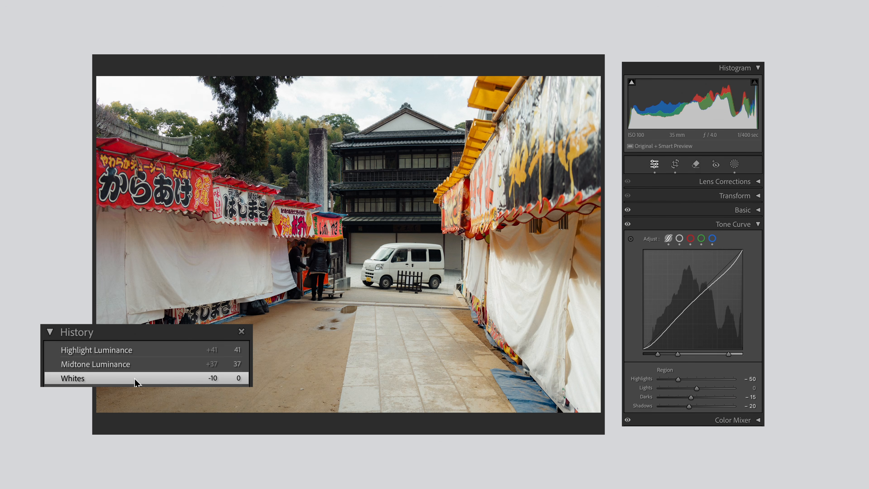
pyautogui.click(136, 355)
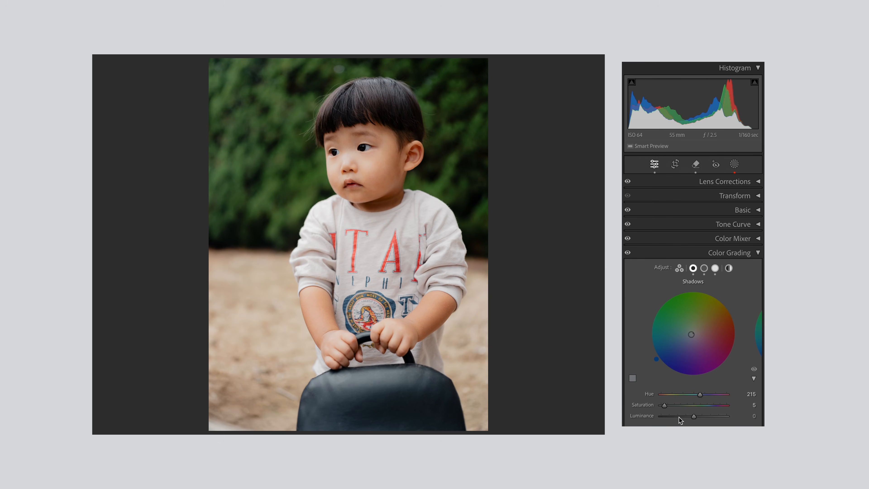
# Slightly raise the Shadows Luminance in the toddler photo's color grading
pyautogui.moveTo(694, 418)
pyautogui.mouseDown()
pyautogui.moveTo(708, 419)
pyautogui.moveTo(699, 419)
pyautogui.mouseUp()
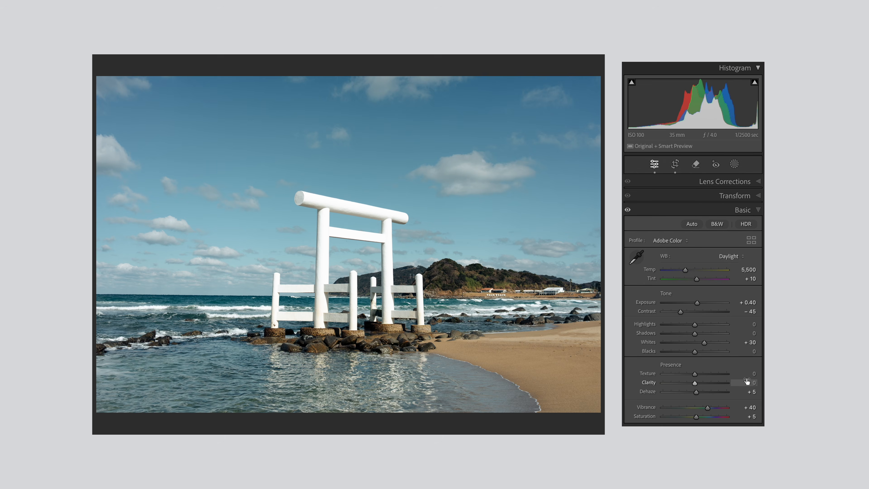
# Set the torii gate photo's Clarity to -19 and compare it with the preceding Texture history state, ending on Clarity -19
pyautogui.moveTo(694, 383); pyautogui.dragTo(689, 383)
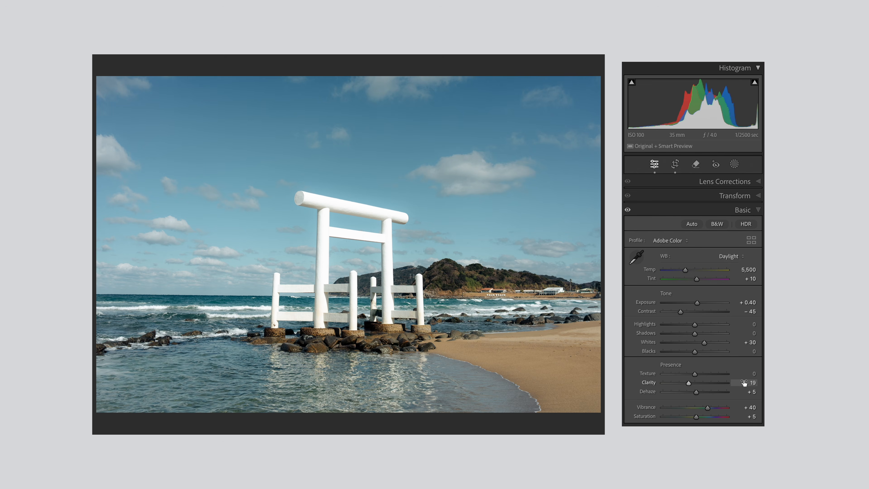
pyautogui.click(123, 404)
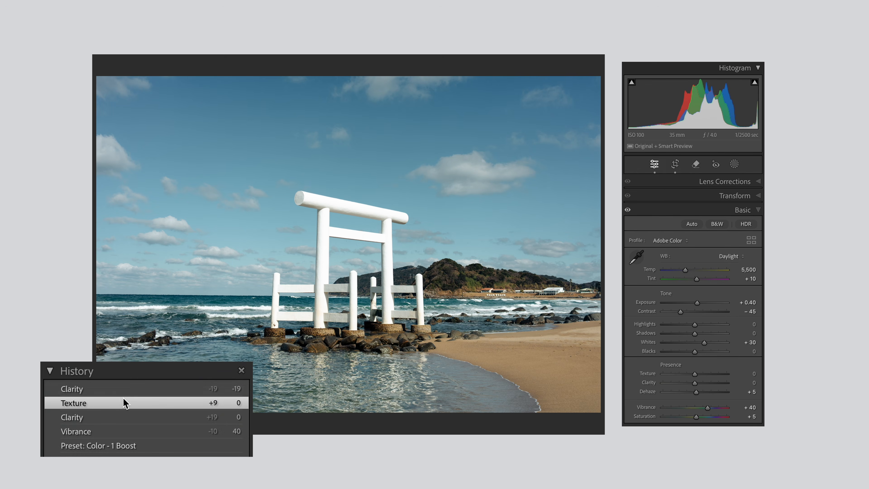
pyautogui.click(128, 389)
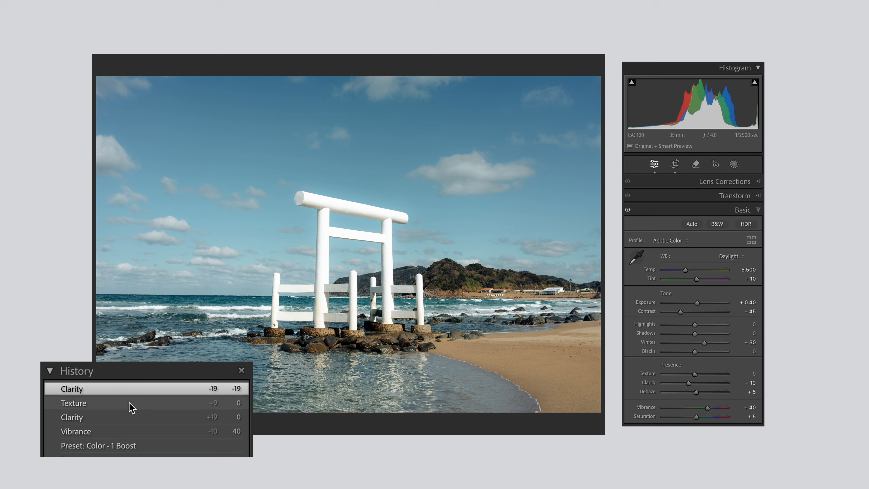
pyautogui.click(131, 406)
pyautogui.click(137, 391)
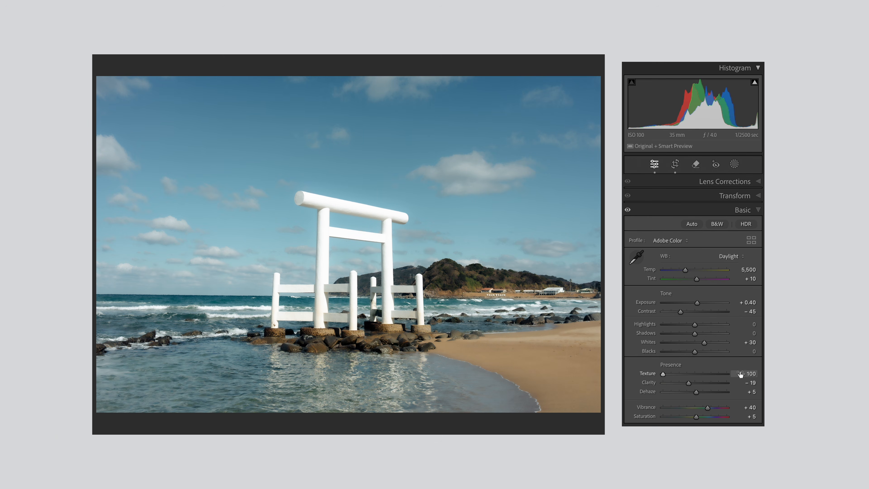
# Reset Texture and lower the point curve's white end point to 255/237, comparing the curve with the Texture -10 history state
pyautogui.doubleClick(644, 375)
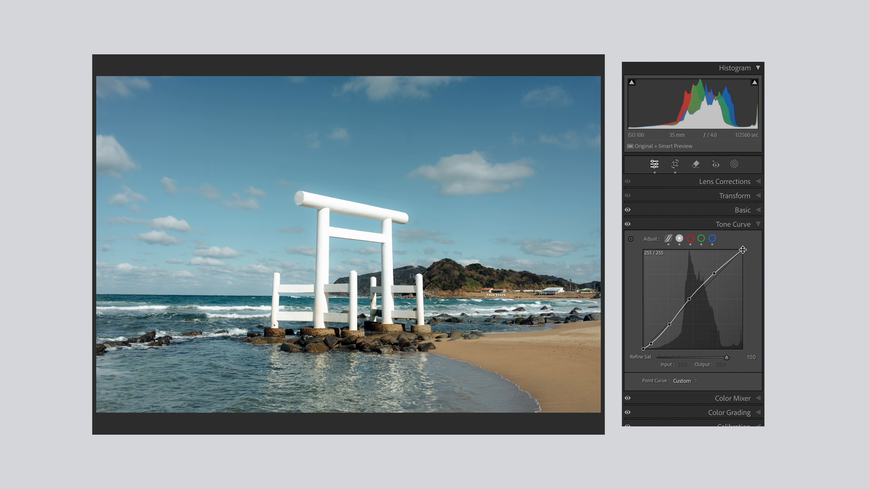
pyautogui.moveTo(743, 250); pyautogui.dragTo(745, 255)
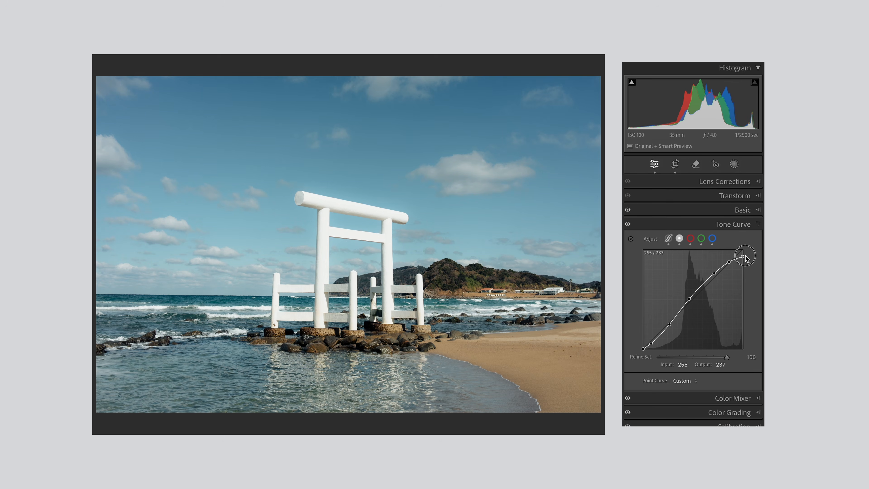
pyautogui.click(165, 432)
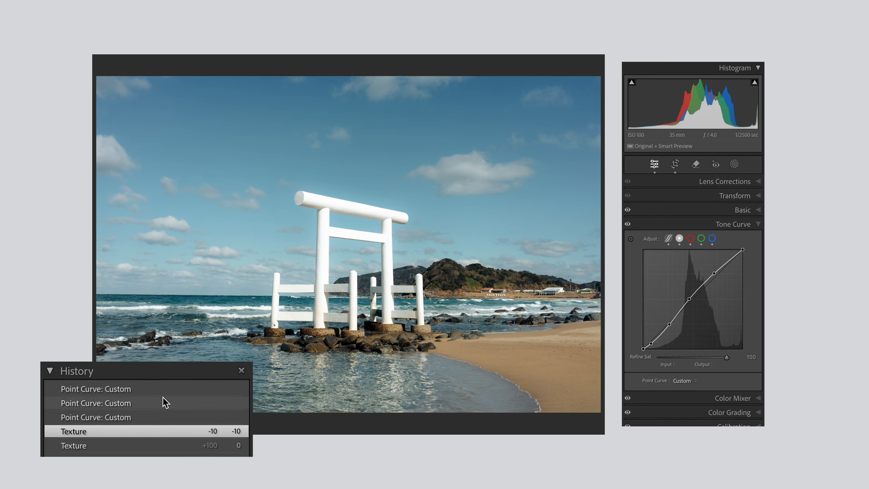
pyautogui.click(163, 389)
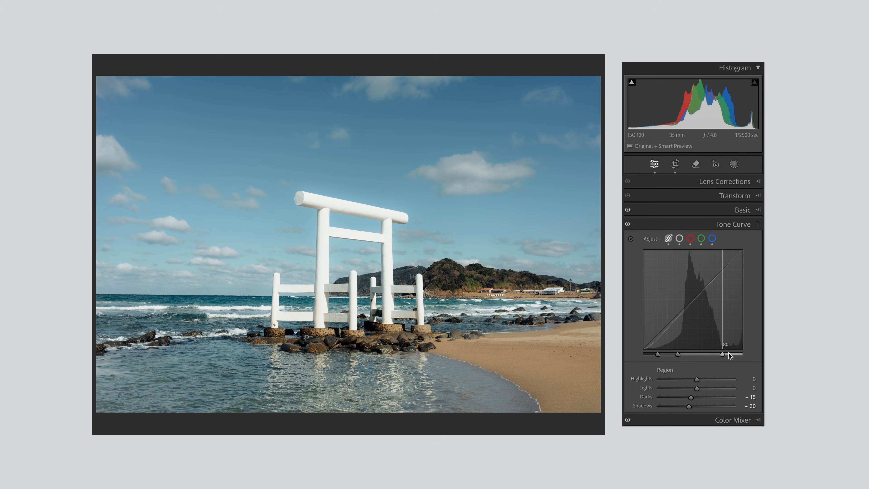
# Try a parametric Highlight Split of 90 with Highlights at -50, and compare it with the preceding Point Curve history state
pyautogui.moveTo(729, 356); pyautogui.dragTo(733, 355)
pyautogui.moveTo(697, 379); pyautogui.dragTo(681, 380)
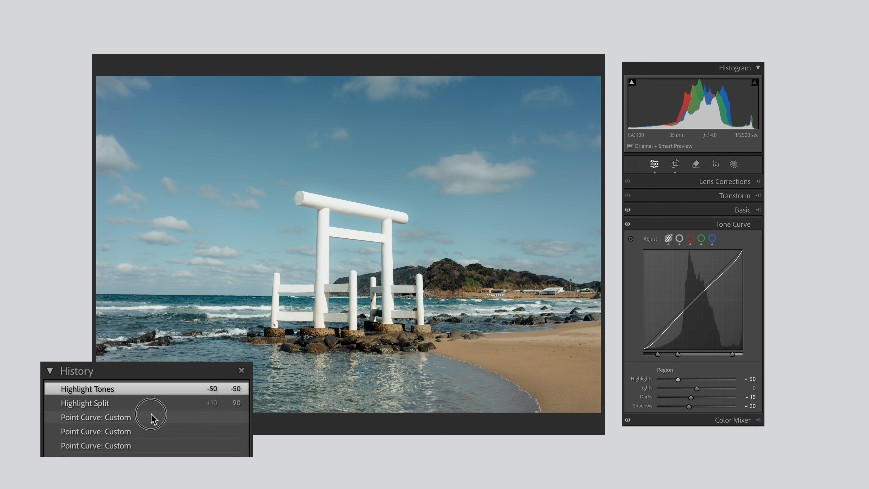
pyautogui.click(152, 418)
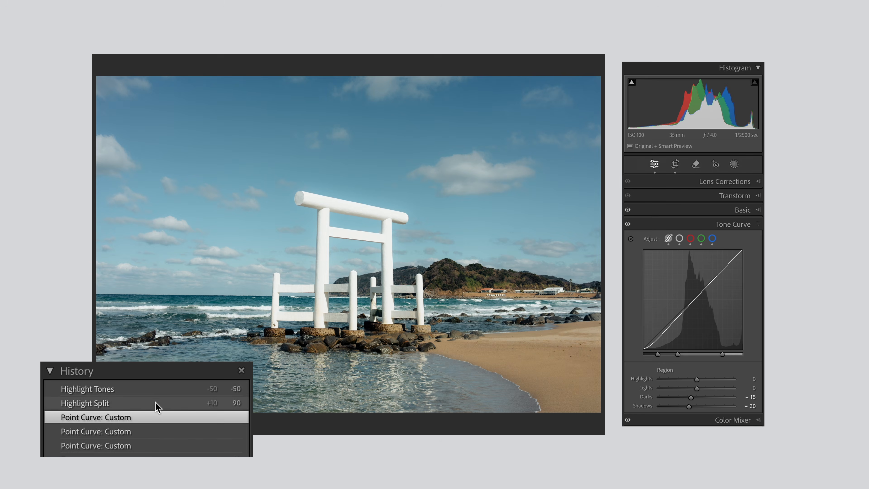
pyautogui.click(161, 389)
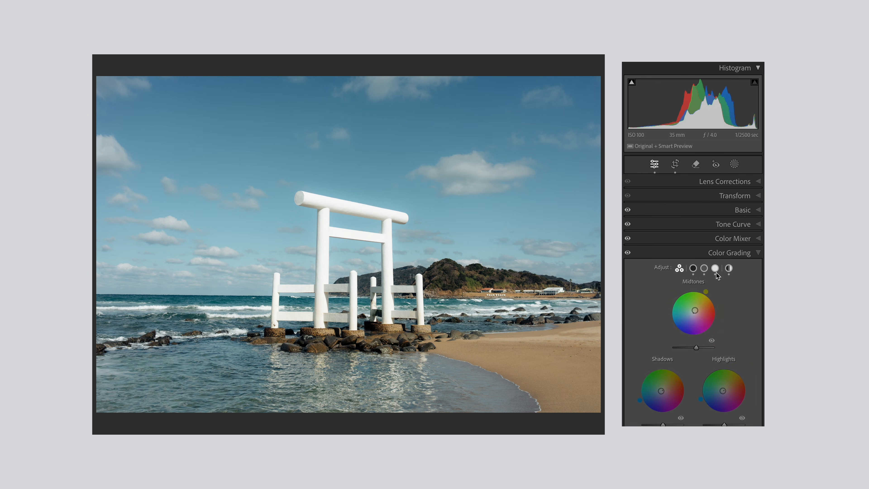
# Set the color grading Highlights Luminance to -45 and compare it with the Point Curve history state, ending on Highlight Luminance
pyautogui.click(715, 268)
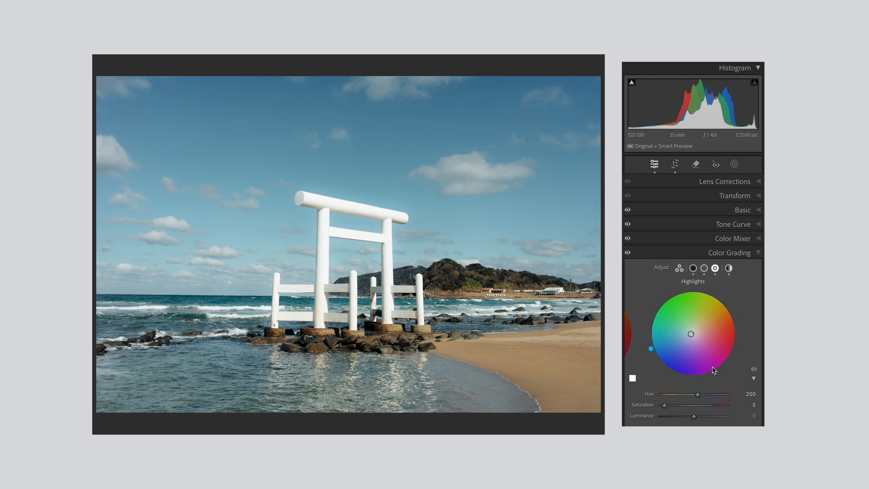
pyautogui.moveTo(689, 418); pyautogui.dragTo(678, 418)
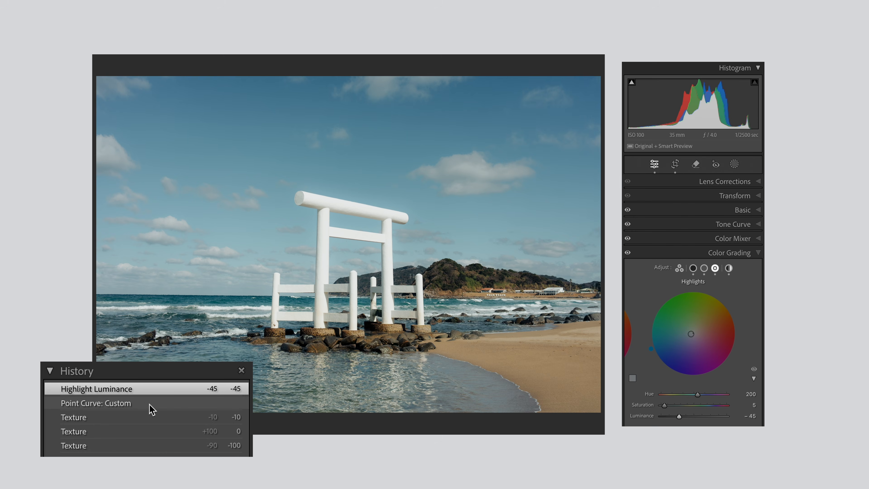
pyautogui.click(152, 404)
pyautogui.click(155, 392)
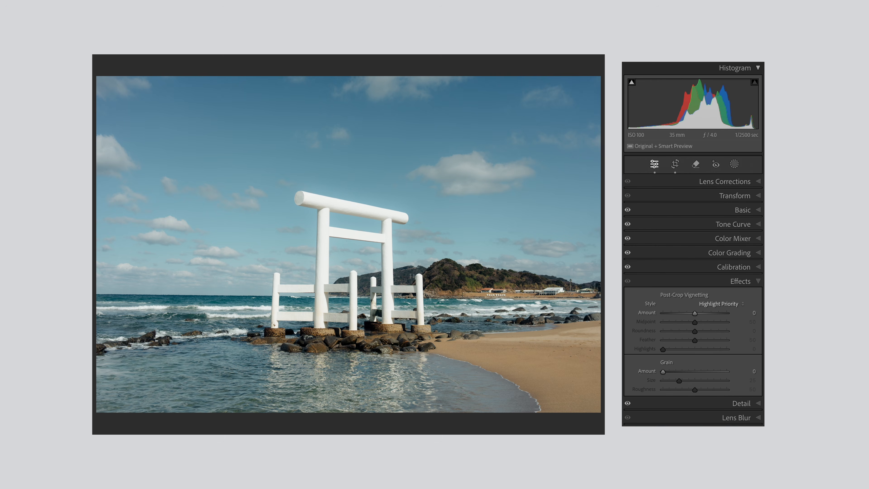
# Apply the Grain - 2 Rough Small preset to the torii gate photo and inspect the grain on the gate's crossbeam
pyautogui.click(127, 353)
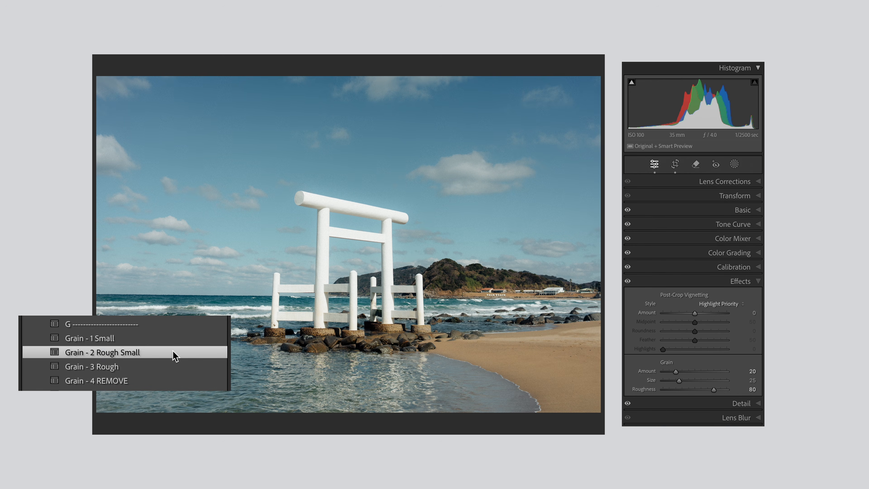
pyautogui.click(345, 205)
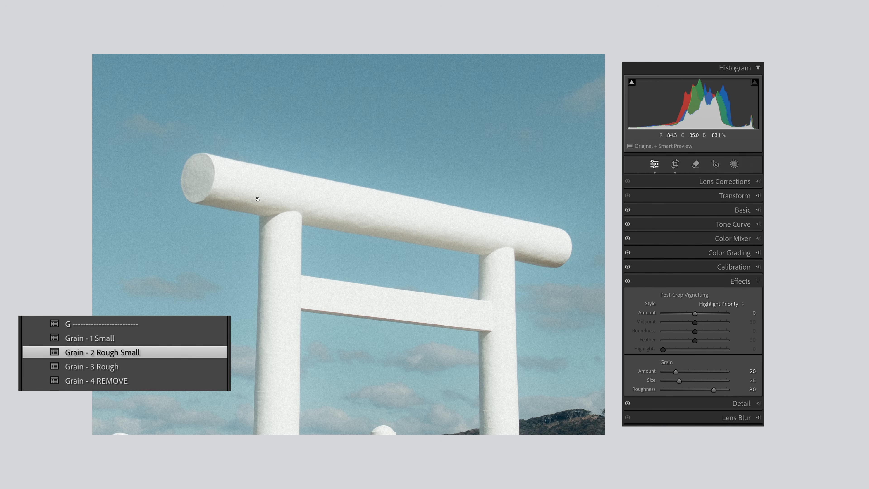
pyautogui.click(258, 199)
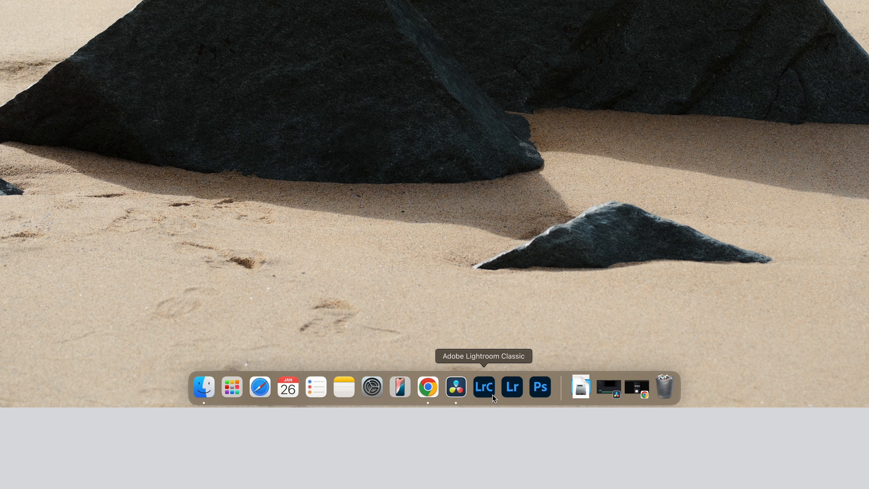
# Switch to Adobe Lightroom and view the Color Calibration settings of the shrine roof photo
pyautogui.click(512, 388)
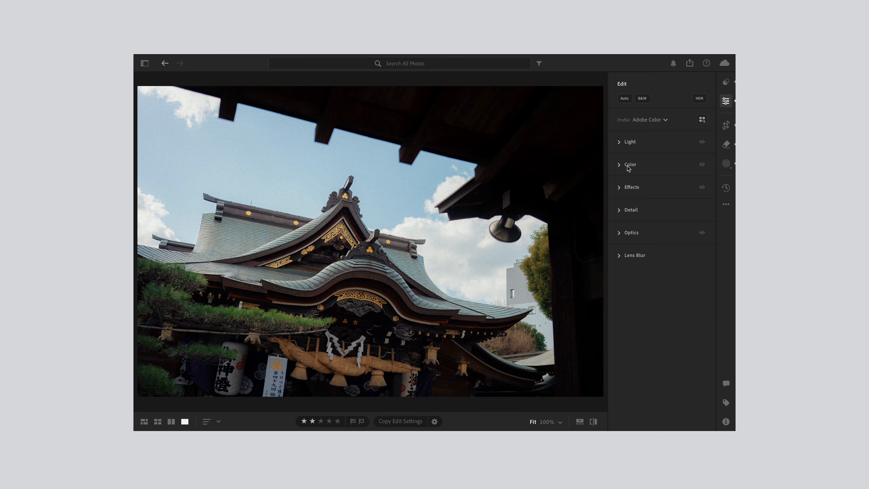
pyautogui.click(628, 166)
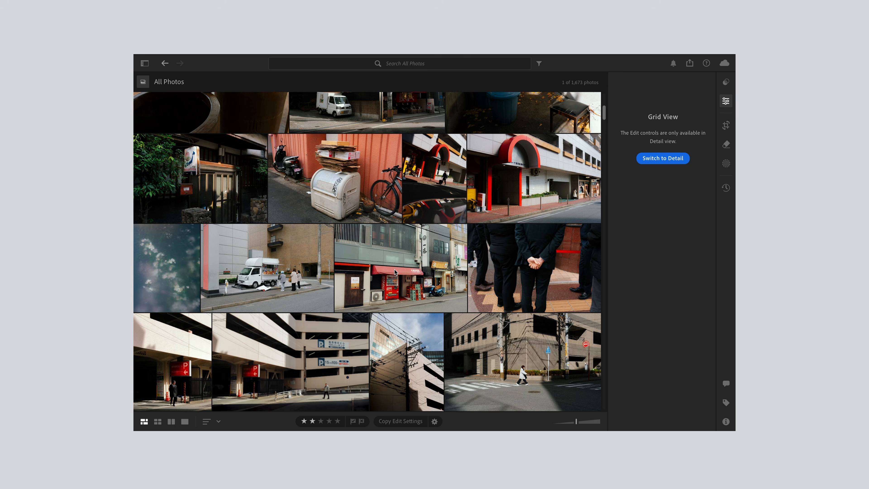
# Find the parking garage photo with the walking man in All Photos and open it for editing
pyautogui.scroll(-3, 328, 255)
pyautogui.click(315, 254)
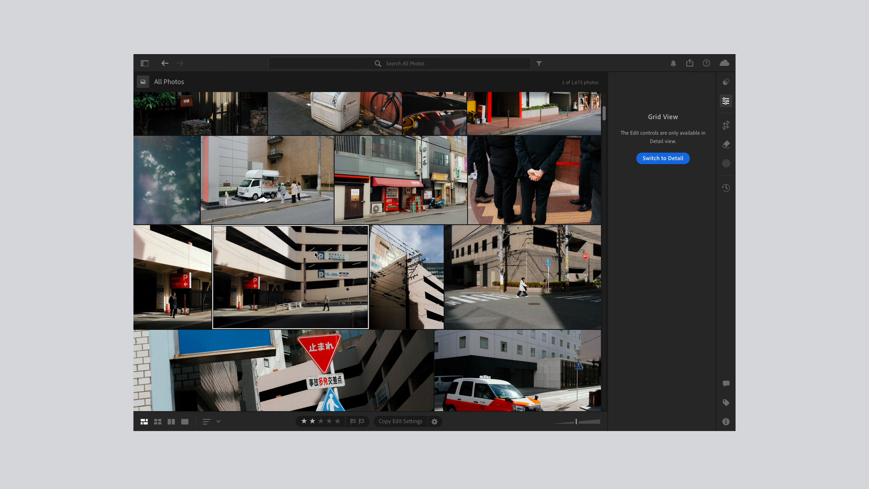
pyautogui.click(727, 102)
# Enable the display of Color Calibration in the editing controls and expand its settings for the parking garage photo
pyautogui.click(726, 205)
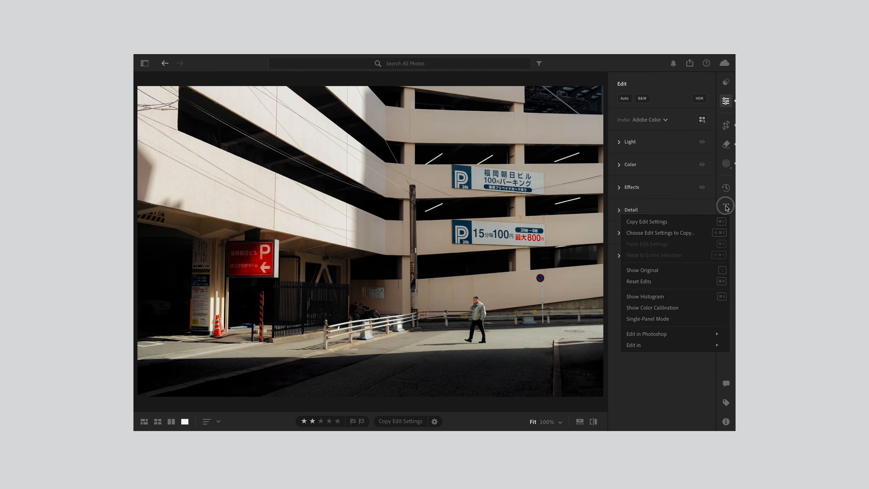
pyautogui.click(664, 308)
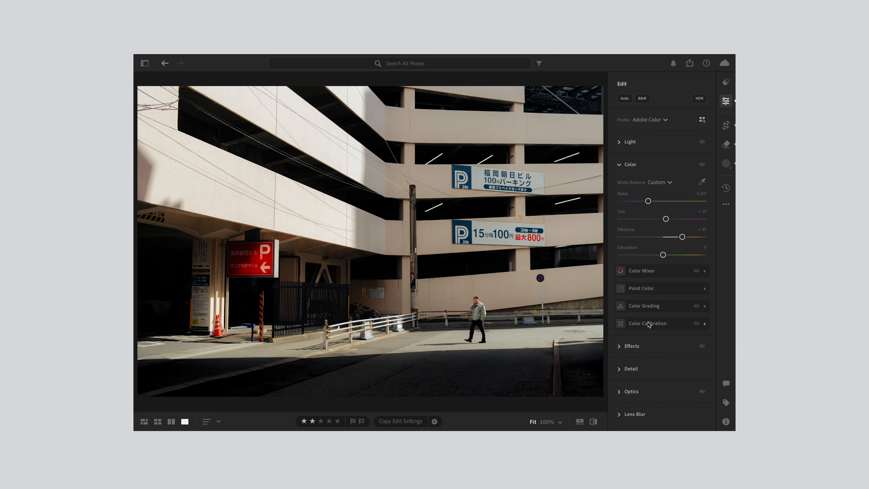
pyautogui.click(648, 326)
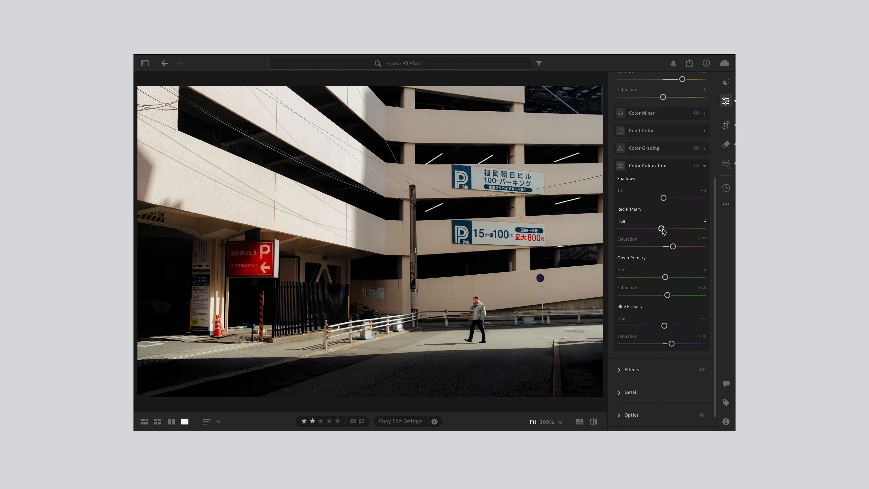
# Set the Color Calibration Shadows Tint to +2 and the Blue Primary Hue to +10
pyautogui.moveTo(663, 199)
pyautogui.mouseDown()
pyautogui.moveTo(646, 199)
pyautogui.moveTo(678, 199)
pyautogui.moveTo(664, 200)
pyautogui.mouseUp()
pyautogui.moveTo(664, 325)
pyautogui.mouseDown()
pyautogui.moveTo(640, 326)
pyautogui.moveTo(681, 326)
pyautogui.moveTo(671, 326)
pyautogui.mouseUp()
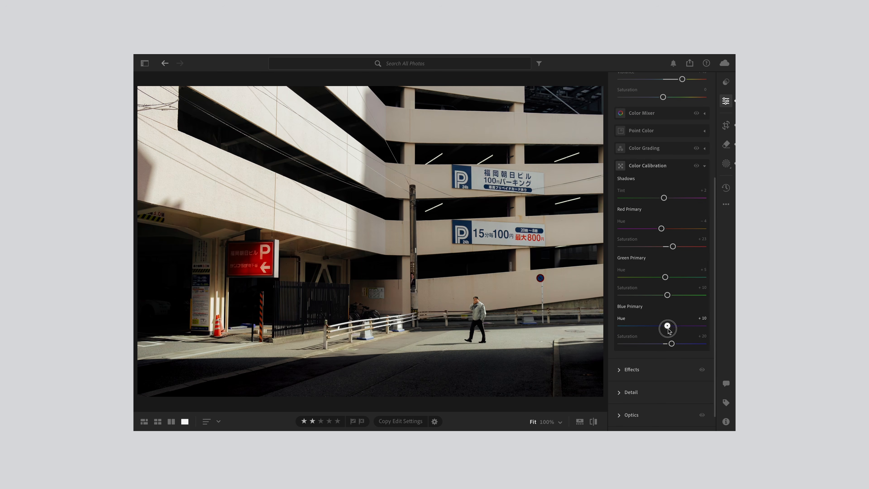